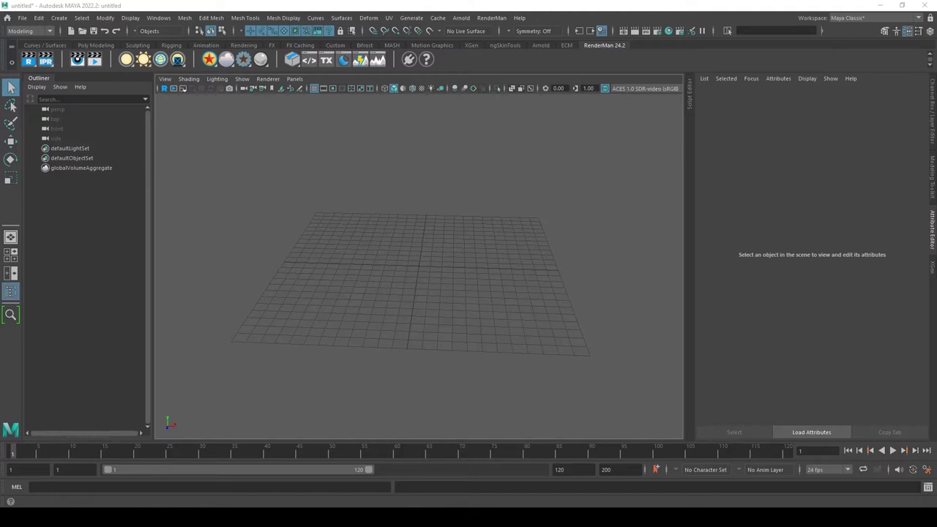
# Open Lego_Ref_02.ma, discarding the untitled scene without saving
pyautogui.keyDown('alt'); pyautogui.moveTo(351, 362); pyautogui.dragTo(356, 362); pyautogui.keyUp('alt')
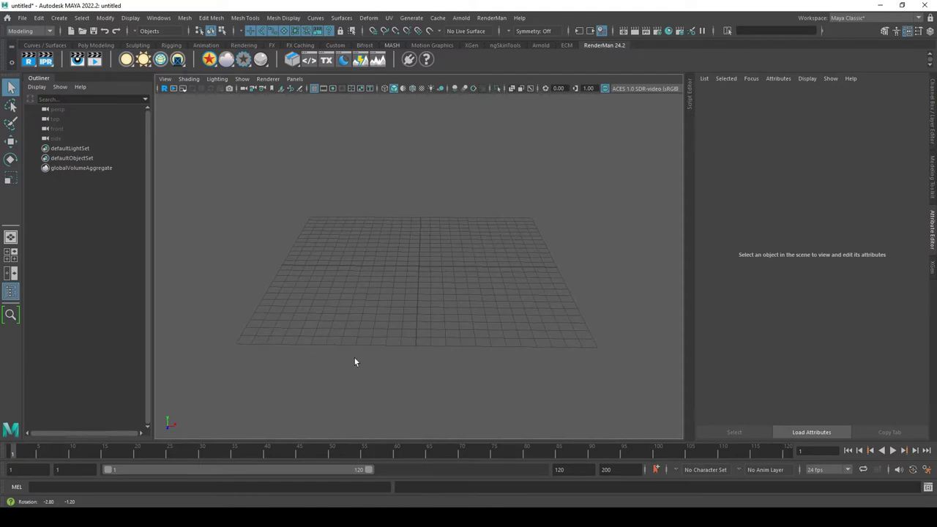
pyautogui.click(22, 17)
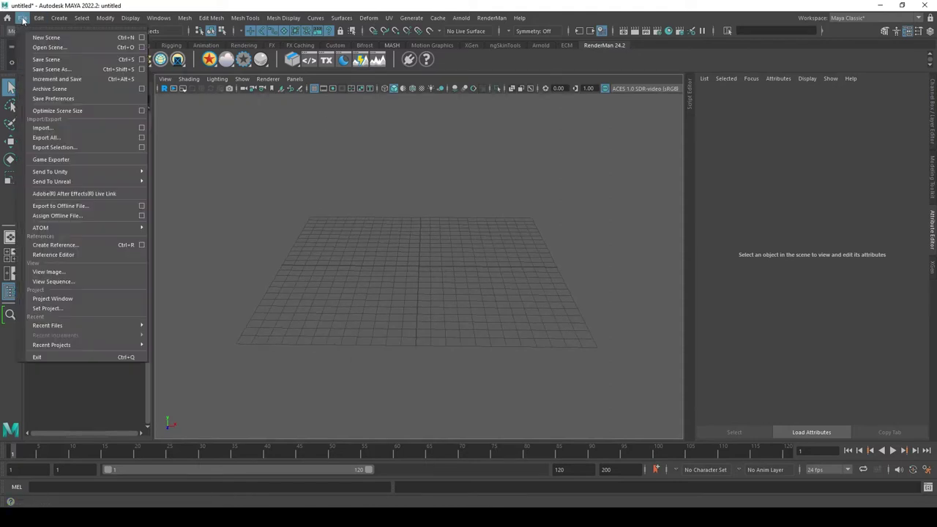
pyautogui.click(44, 50)
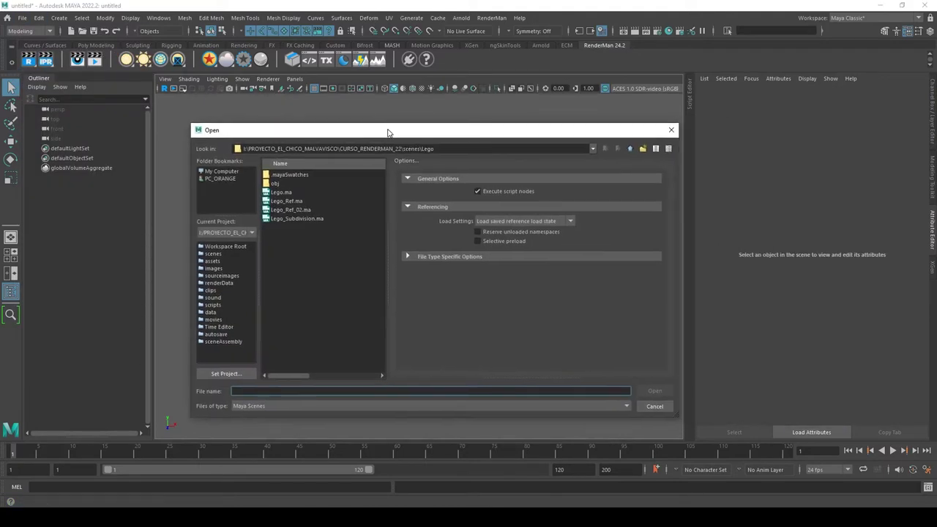
pyautogui.doubleClick(285, 214)
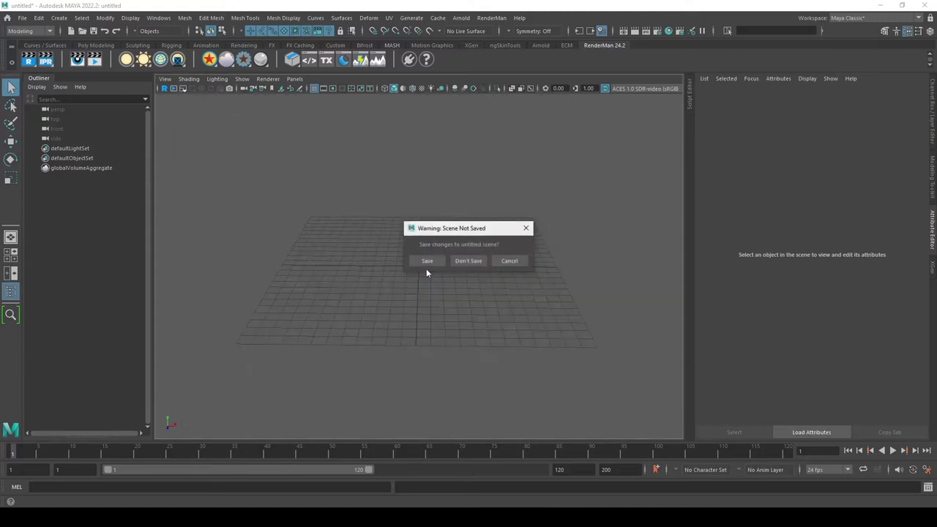
pyautogui.click(468, 262)
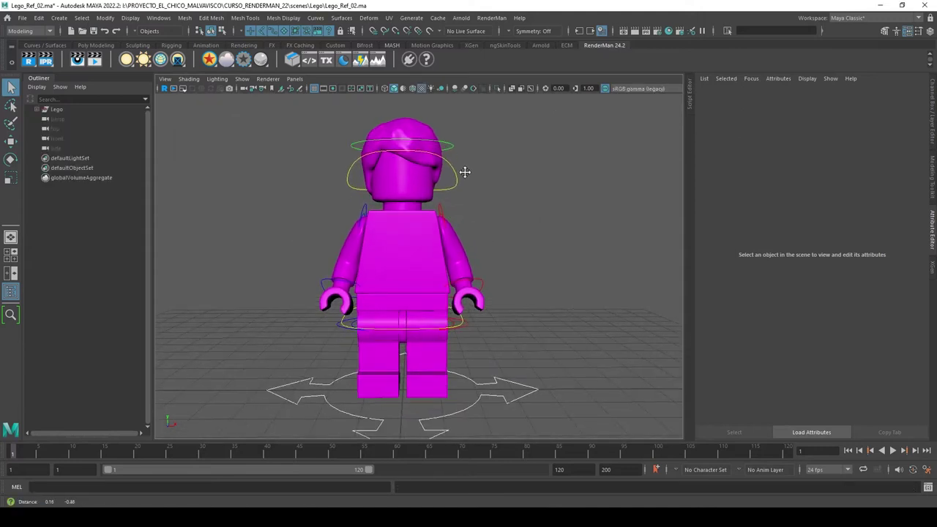
# Add a PxrDomeLight and run, then stop, a RenderMan viewport render of the minifigure
pyautogui.click(144, 61)
pyautogui.click(165, 88)
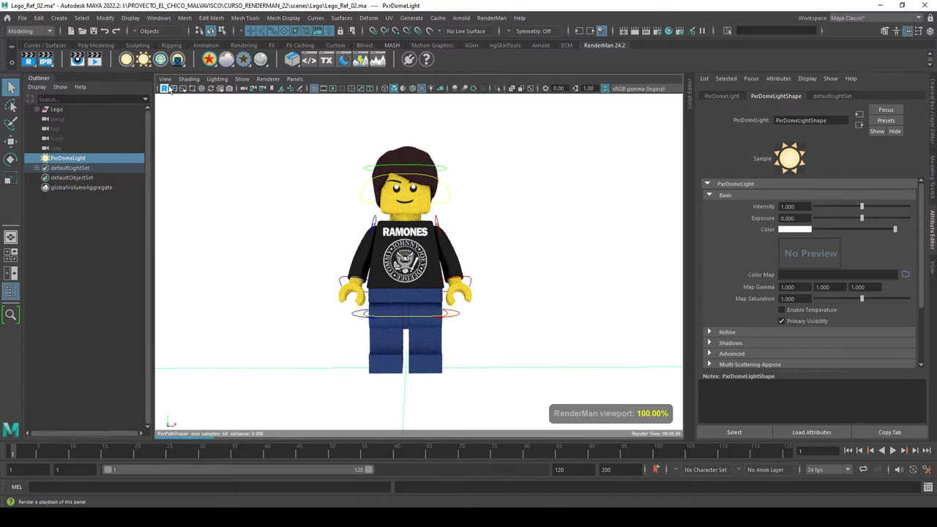
pyautogui.click(165, 88)
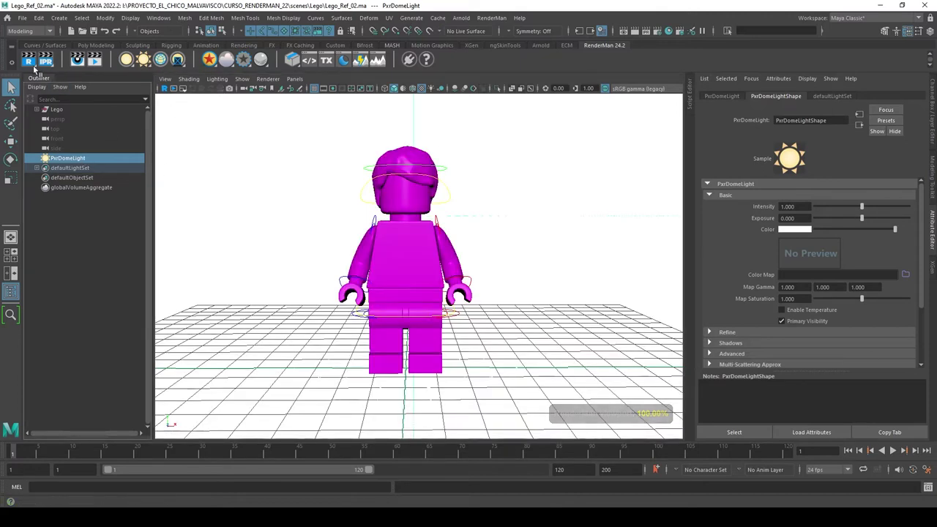
pyautogui.click(201, 194)
# Start a new empty scene, discarding Lego_Ref_02.ma without saving
pyautogui.click(23, 17)
pyautogui.click(41, 37)
pyautogui.click(469, 267)
pyautogui.moveTo(436, 226)
pyautogui.keyDown('alt'); pyautogui.mouseDown()
pyautogui.moveTo(439, 310)
pyautogui.moveTo(447, 301)
pyautogui.mouseUp(); pyautogui.keyUp('alt')
pyautogui.click(28, 22)
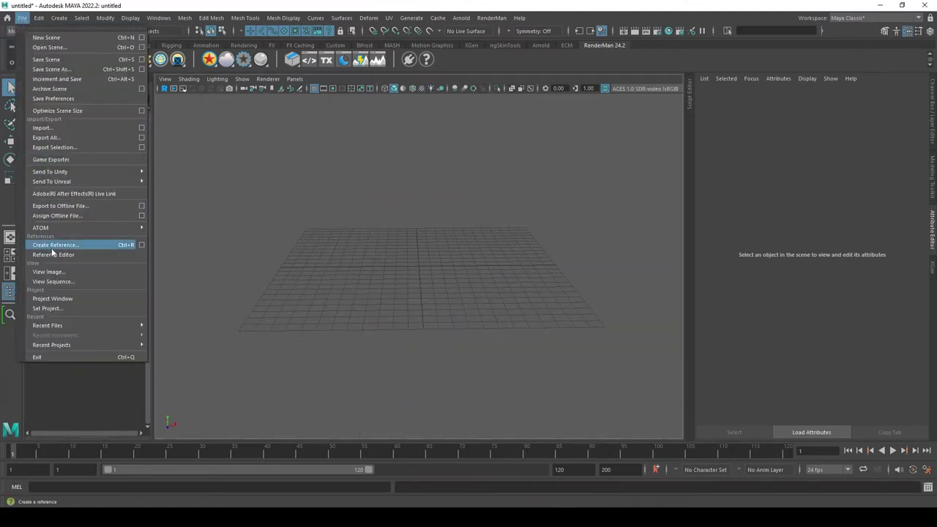
# In the Reference Editor, create a new reference and pick Lego_Ref_02.ma
pyautogui.click(54, 251)
pyautogui.click(175, 172)
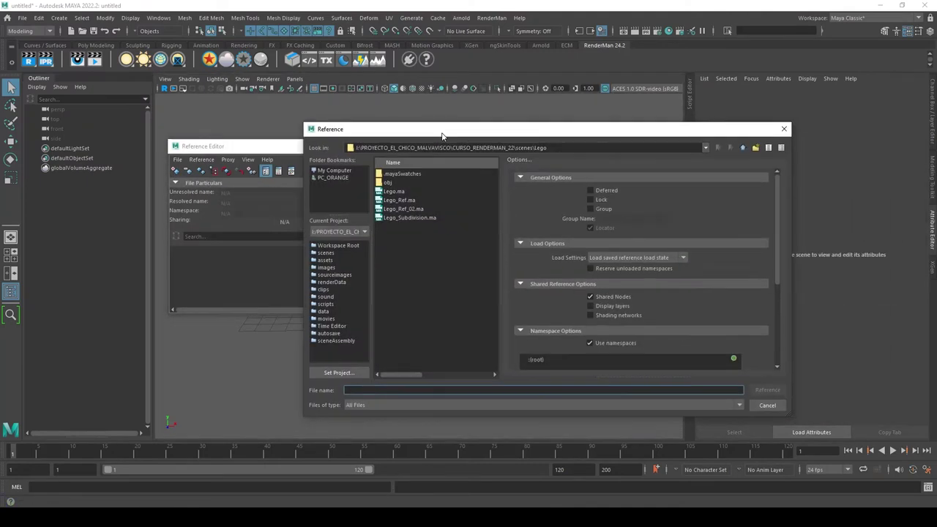
pyautogui.moveTo(444, 134); pyautogui.dragTo(265, 139)
pyautogui.click(216, 217)
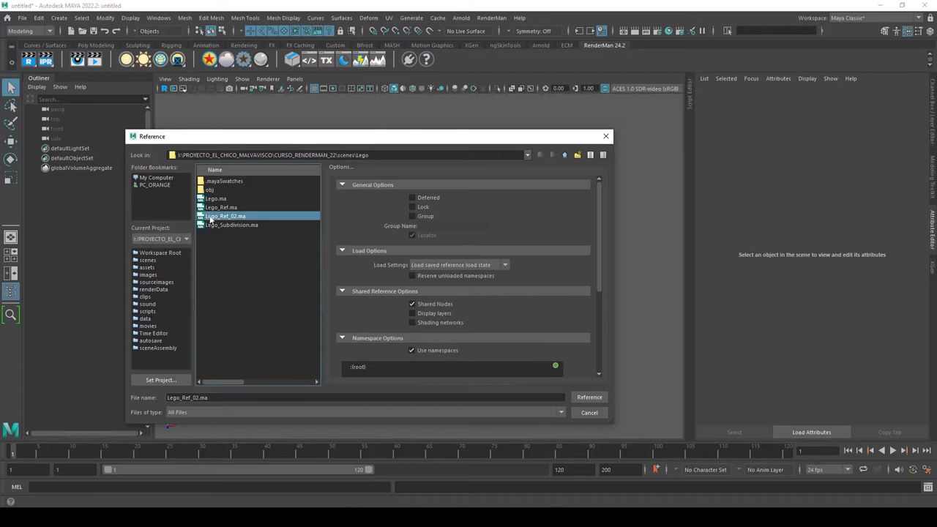
# Set the namespace string to 'Lego', load the reference, and close the editor
pyautogui.moveTo(599, 225); pyautogui.dragTo(605, 313)
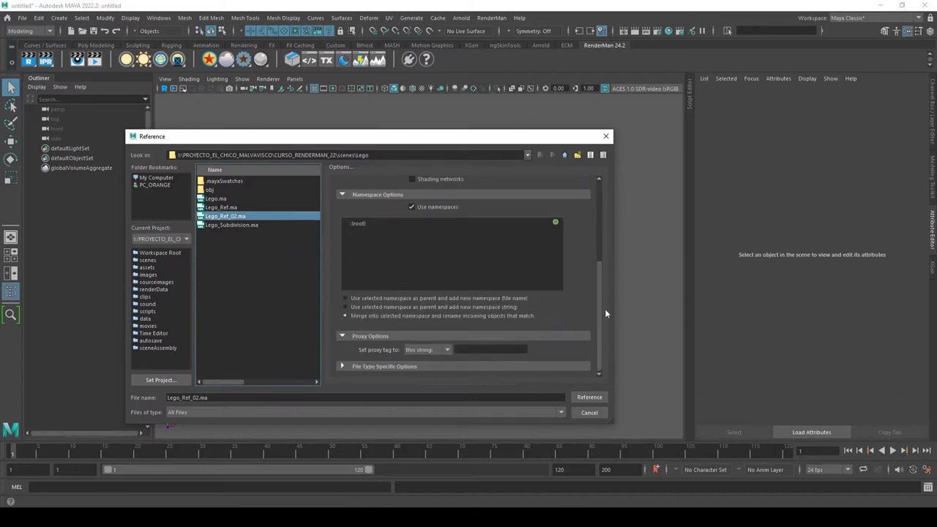
pyautogui.click(508, 307)
pyautogui.press('Tab')
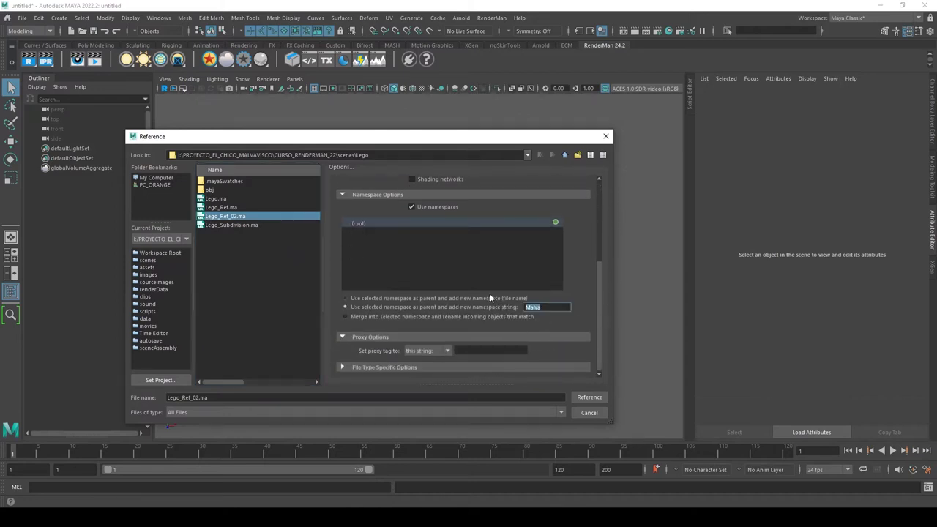
pyautogui.write('Lego')
pyautogui.doubleClick(555, 306)
pyautogui.click(593, 400)
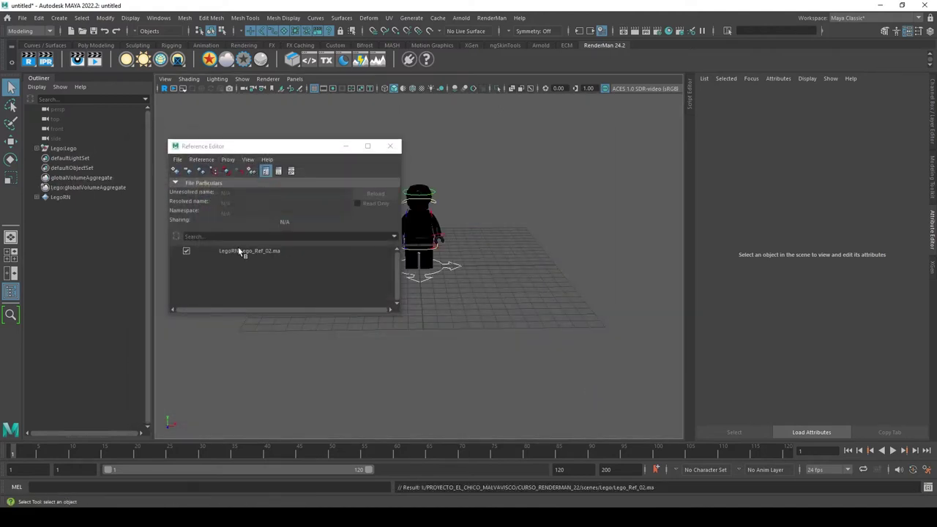
pyautogui.click(399, 145)
# Add a PxrDomeLight and load an outdoor grass-and-trees HDRI as its color map
pyautogui.click(160, 60)
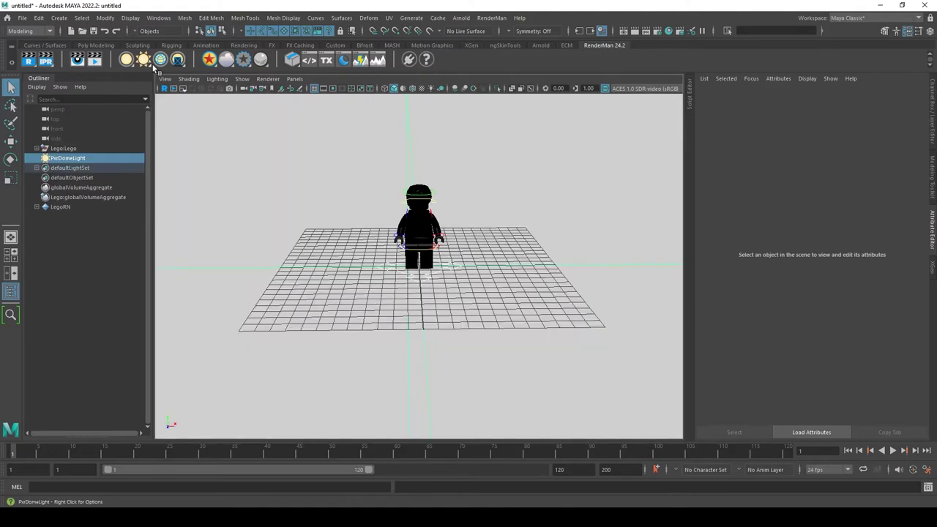
pyautogui.click(905, 275)
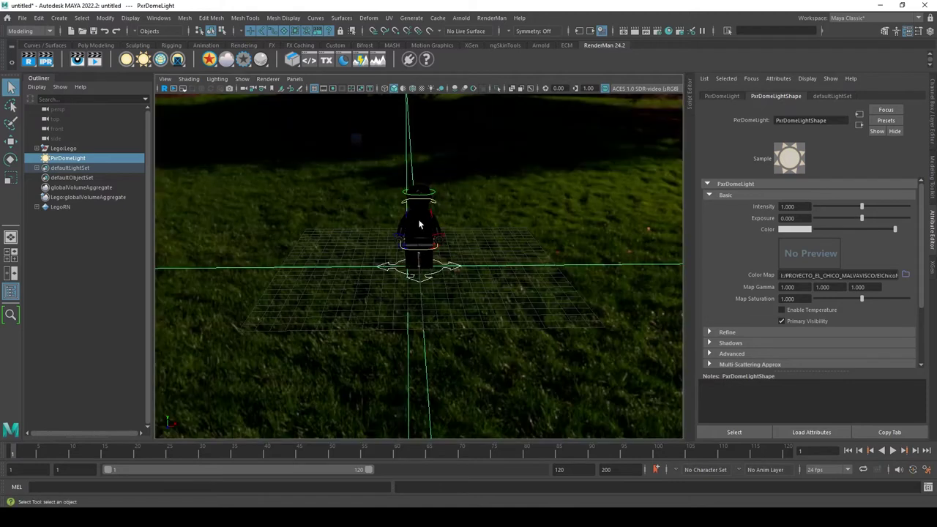
pyautogui.scroll(2, 569, 209)
pyautogui.scroll(1, 471, 205)
pyautogui.scroll(2, 464, 317)
# Show trees and sky behind the figure and run a RenderMan viewport test render
pyautogui.keyDown('alt'); pyautogui.moveTo(464, 316); pyautogui.dragTo(456, 303); pyautogui.keyUp('alt')
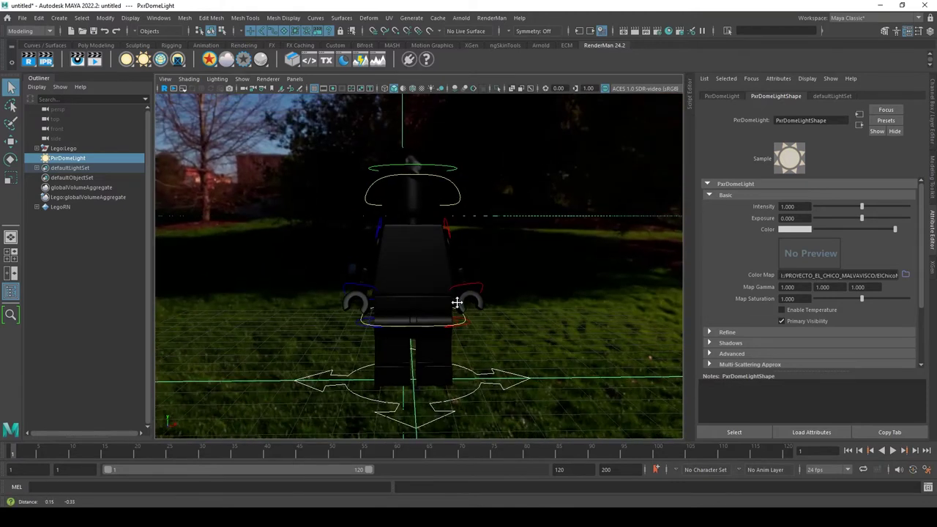
pyautogui.click(165, 89)
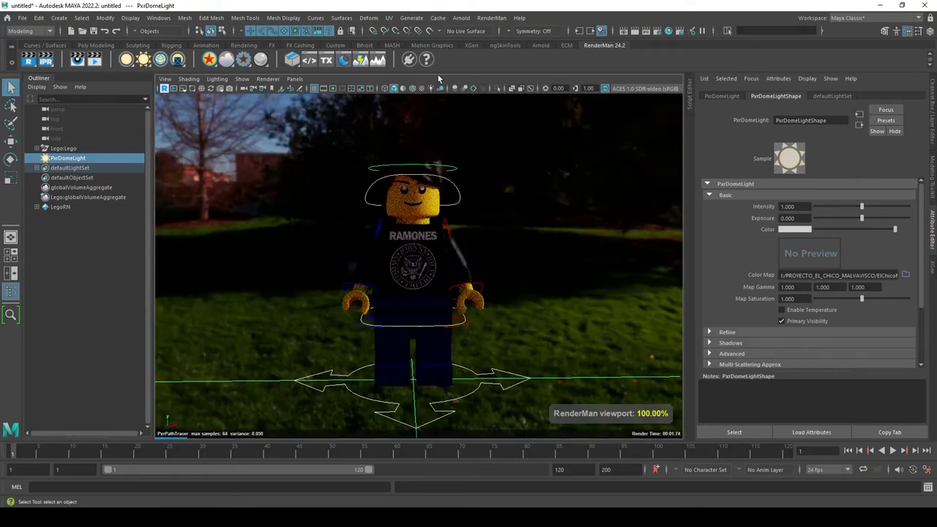
pyautogui.click(245, 63)
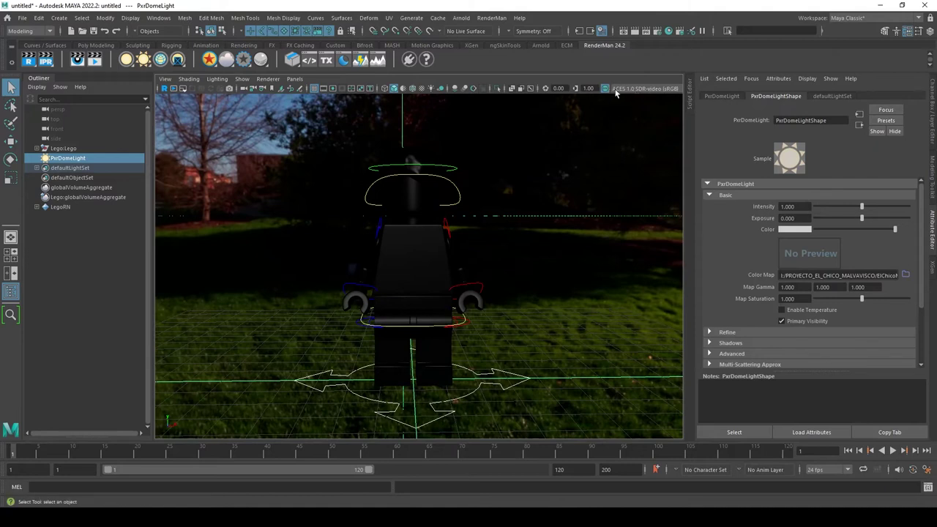
# Reset the OCIO config path to legacy in Color Management preferences, save, and re-render with RenderMan
pyautogui.click(927, 469)
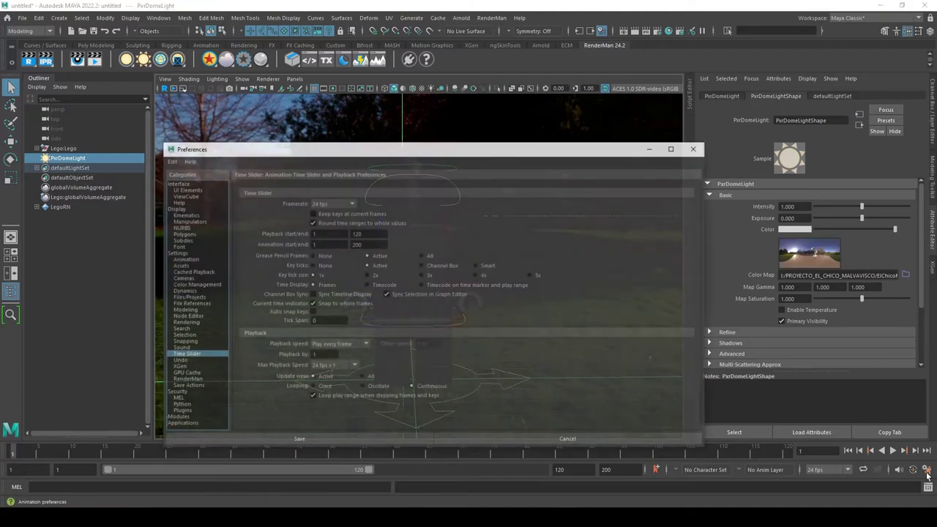
pyautogui.click(190, 285)
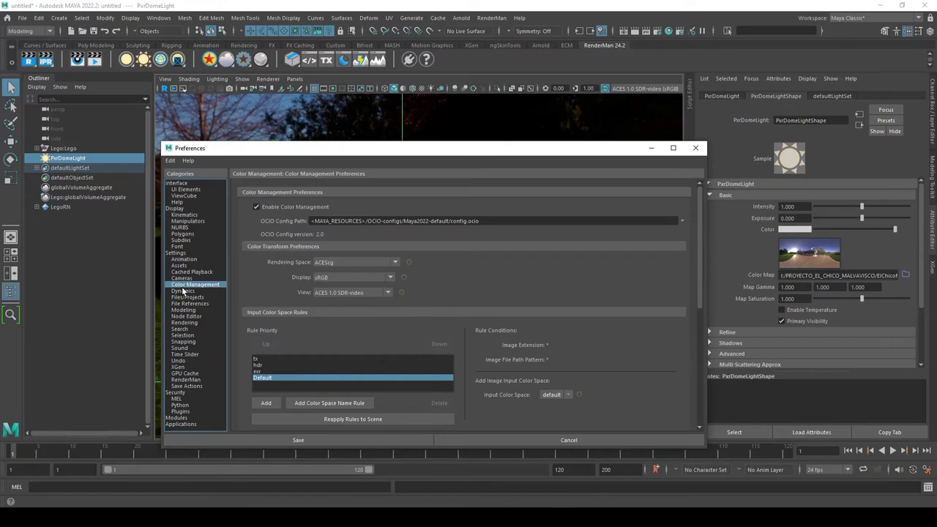
pyautogui.click(682, 221)
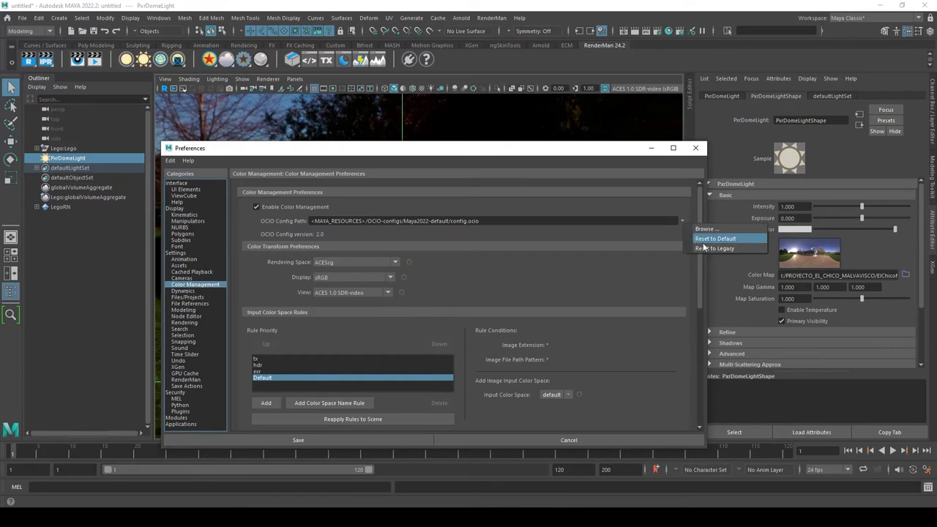
pyautogui.click(708, 248)
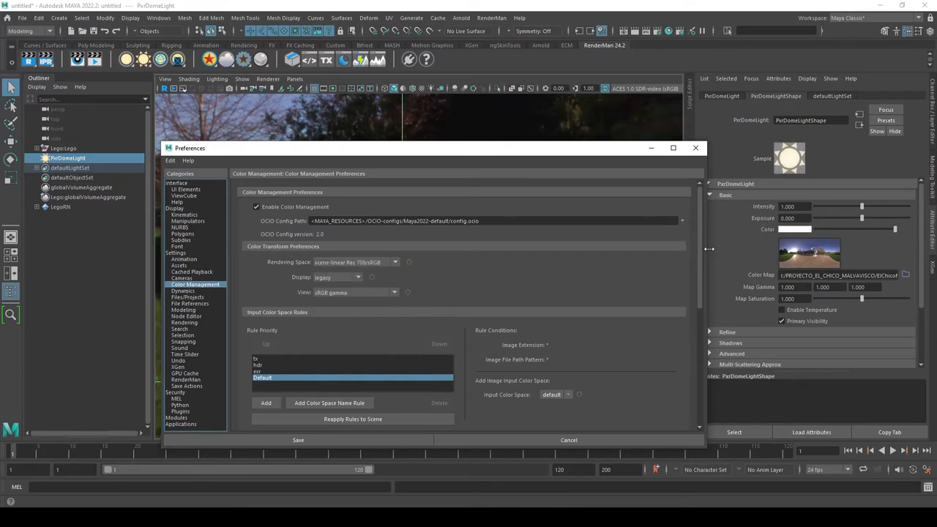
pyautogui.click(379, 442)
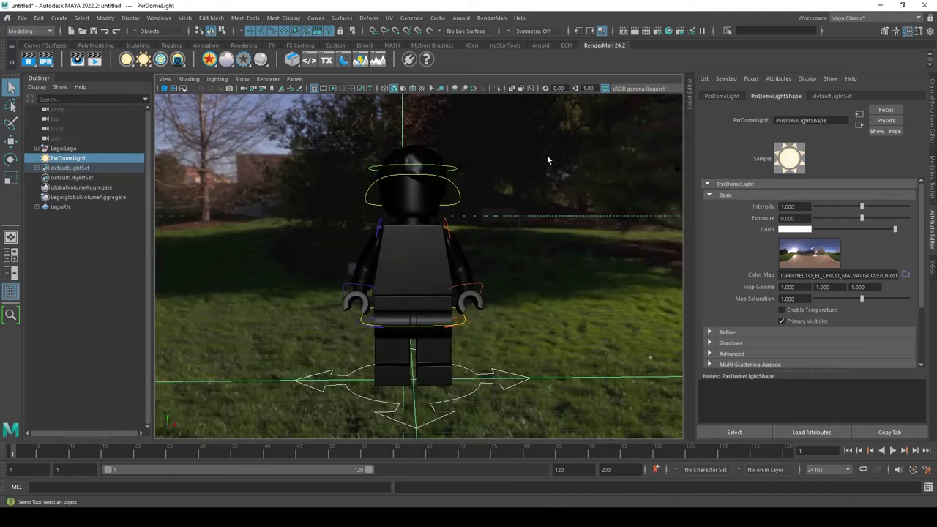
pyautogui.click(166, 89)
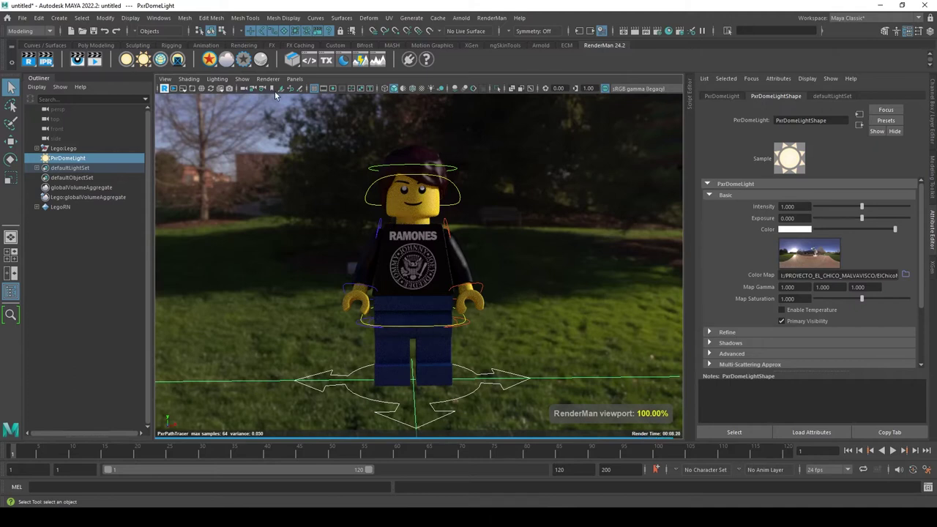
# Remove the LegoRN reference from the scene in the Reference Editor
pyautogui.click(60, 337)
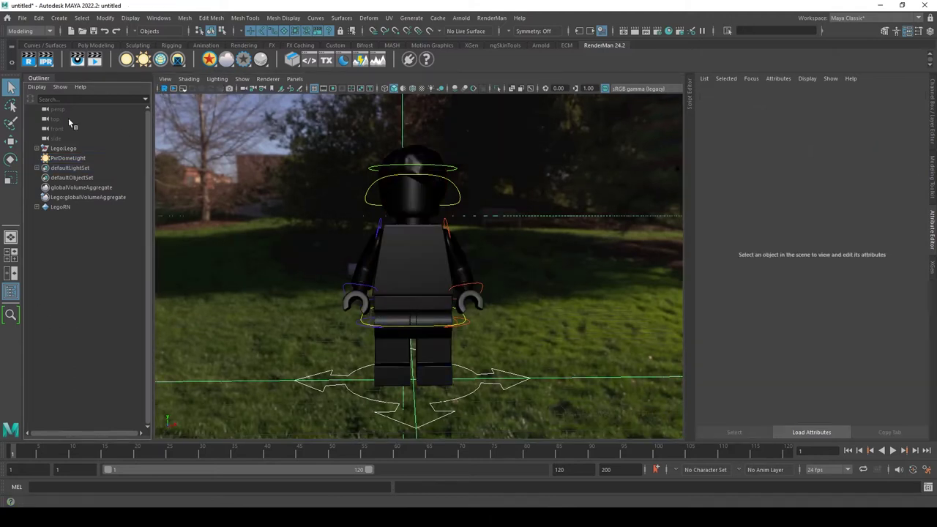
pyautogui.click(22, 17)
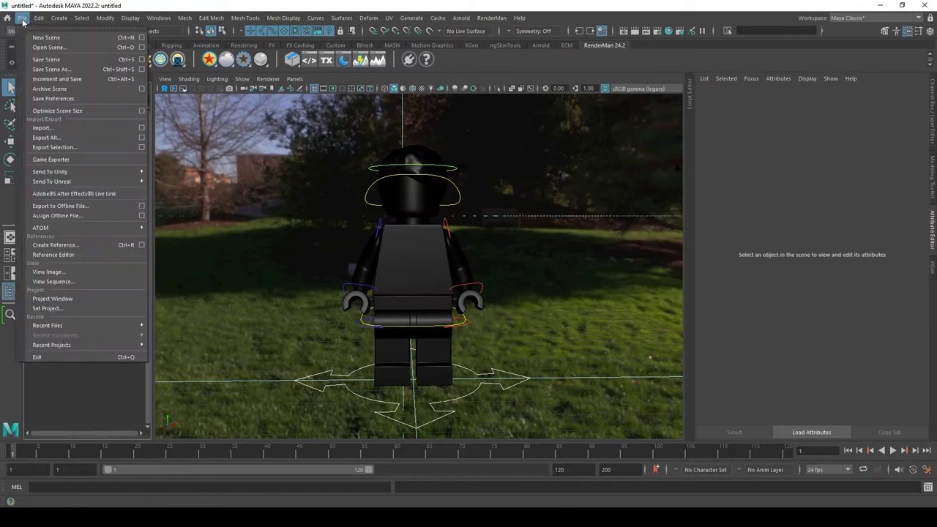
pyautogui.click(60, 254)
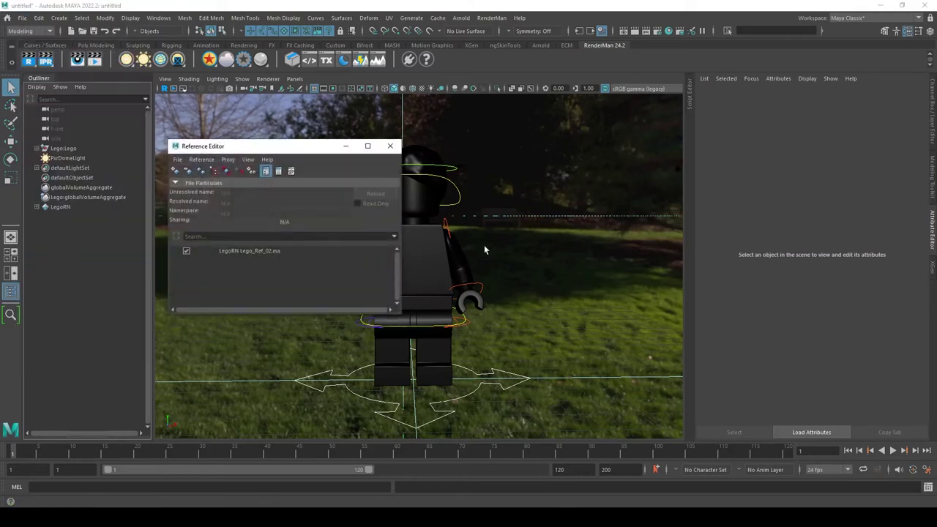
pyautogui.click(256, 252)
pyautogui.click(191, 174)
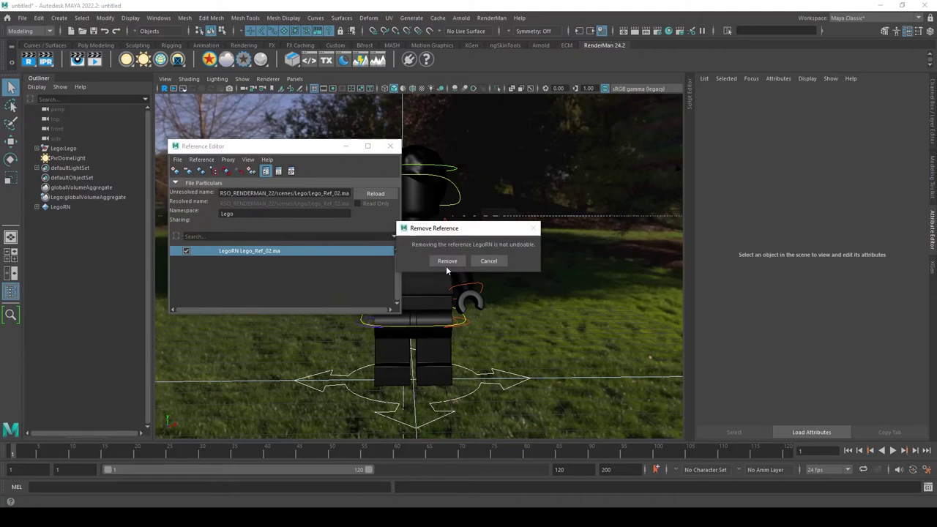
pyautogui.click(446, 261)
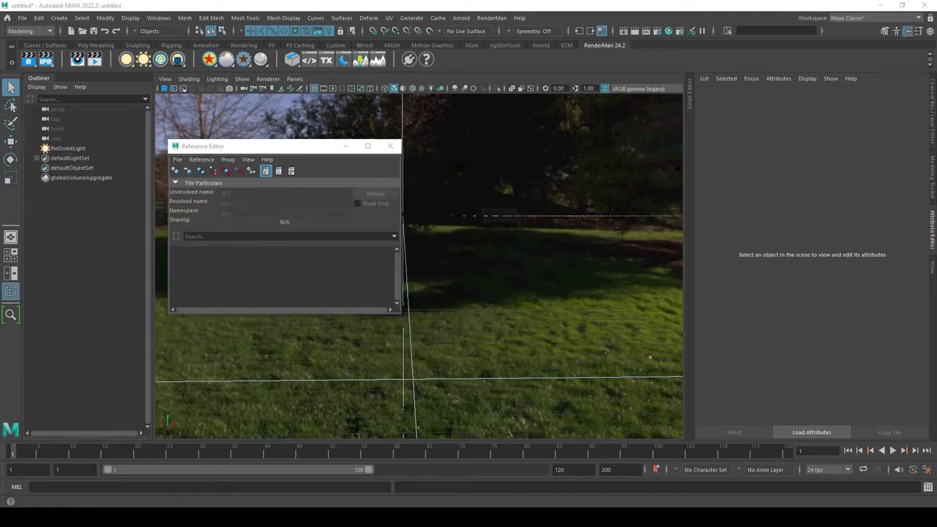
# Reference Lego_Ref_02.ma again, merged into the :root namespace, then close the editor
pyautogui.hotkey('ctrl', 'r')
pyautogui.click(226, 198)
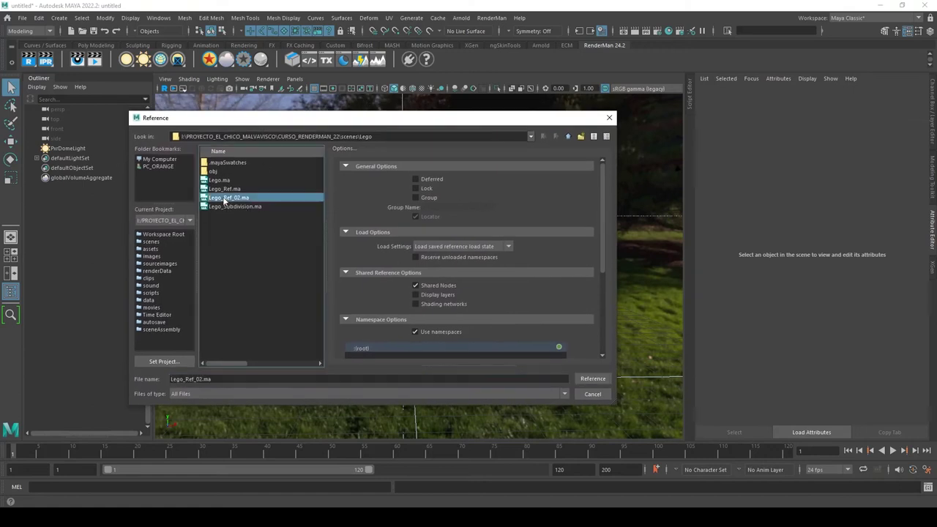
pyautogui.moveTo(603, 273); pyautogui.dragTo(574, 336)
pyautogui.click(526, 304)
pyautogui.click(593, 378)
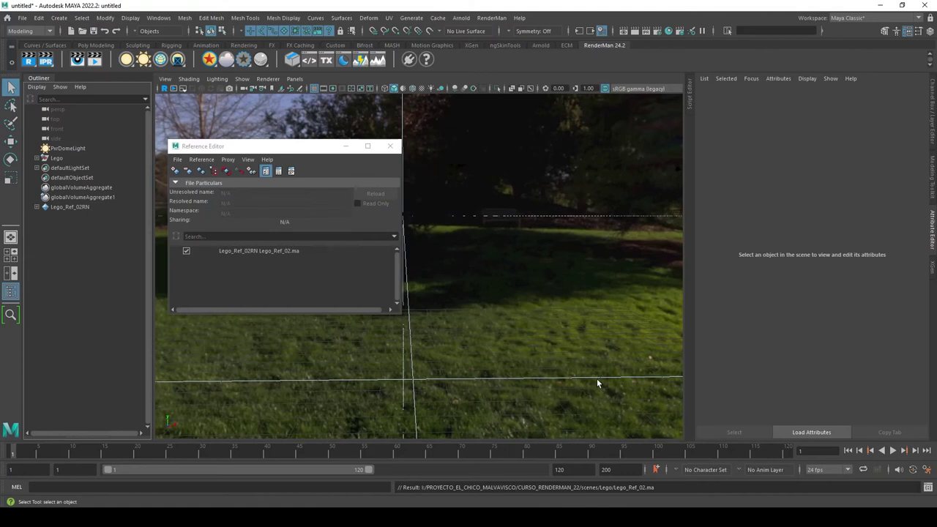
pyautogui.click(238, 253)
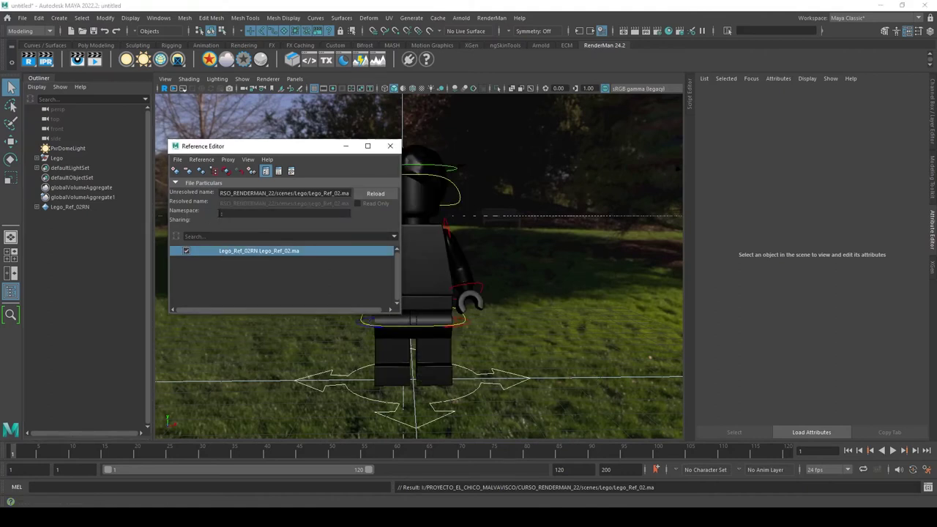
pyautogui.click(390, 145)
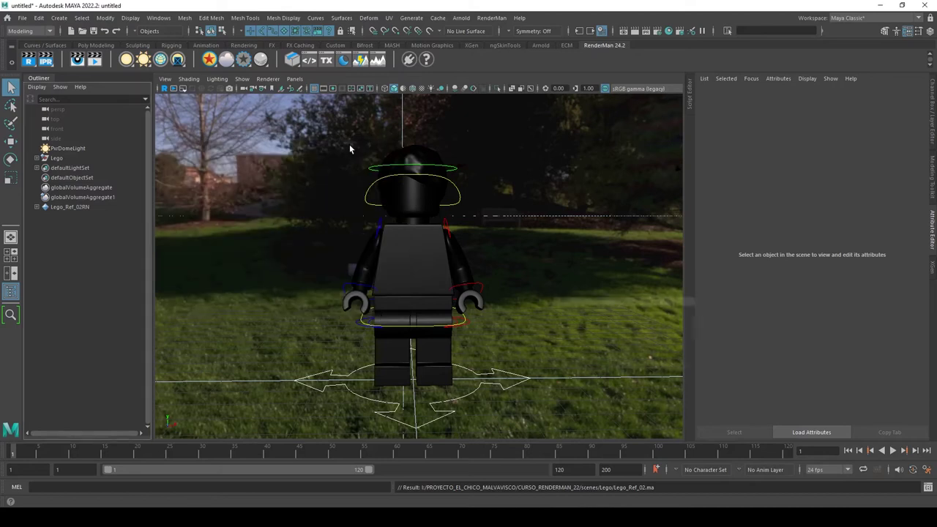
# Select the PxrDomeLight in the Outliner and dismiss the 'Failed to initialize python it specific modules' error
pyautogui.click(484, 158)
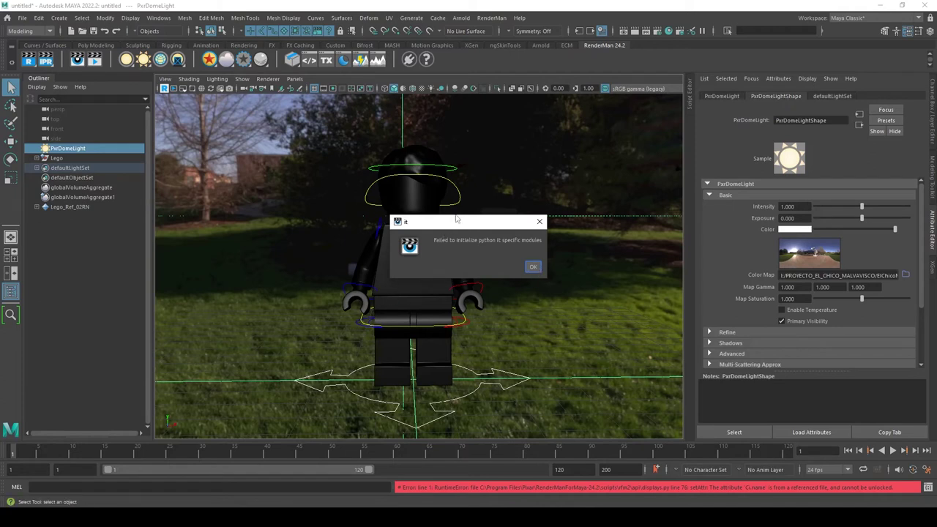
pyautogui.moveTo(458, 219); pyautogui.dragTo(393, 240)
pyautogui.click(472, 291)
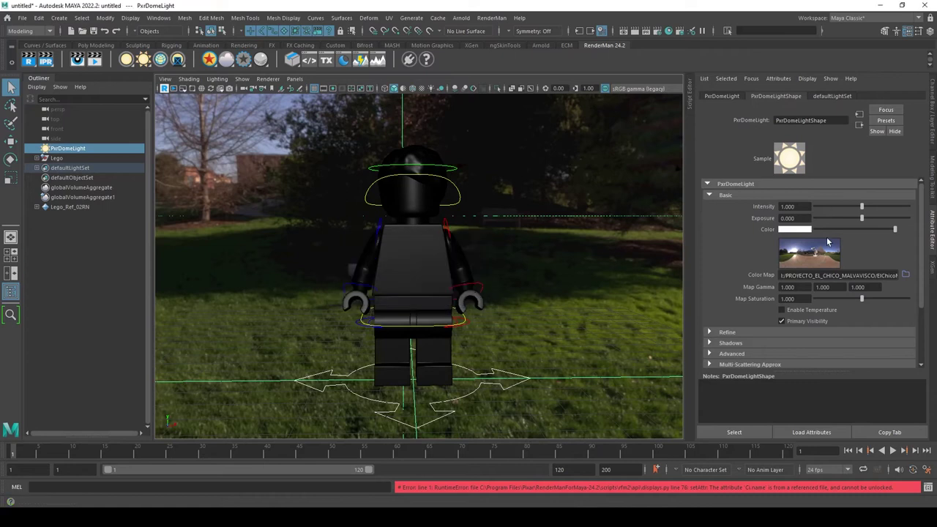
pyautogui.scroll(-3, 456, 267)
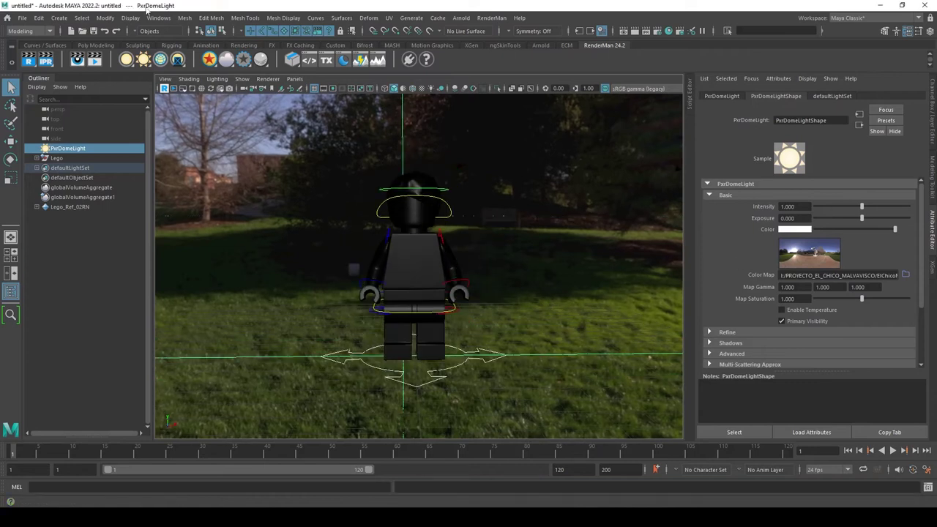
# Open the Reference Editor and start editing the Lego reference's namespace
pyautogui.click(22, 18)
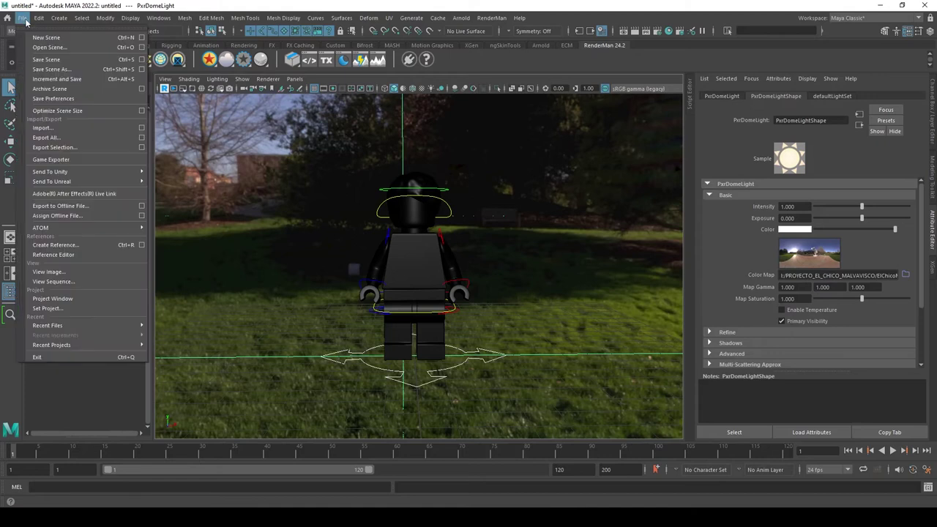
pyautogui.click(60, 257)
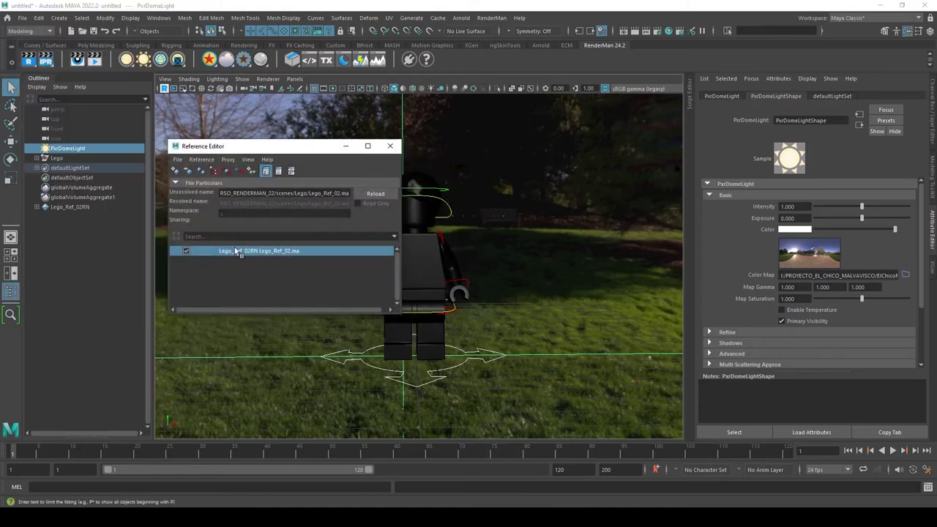
pyautogui.click(241, 214)
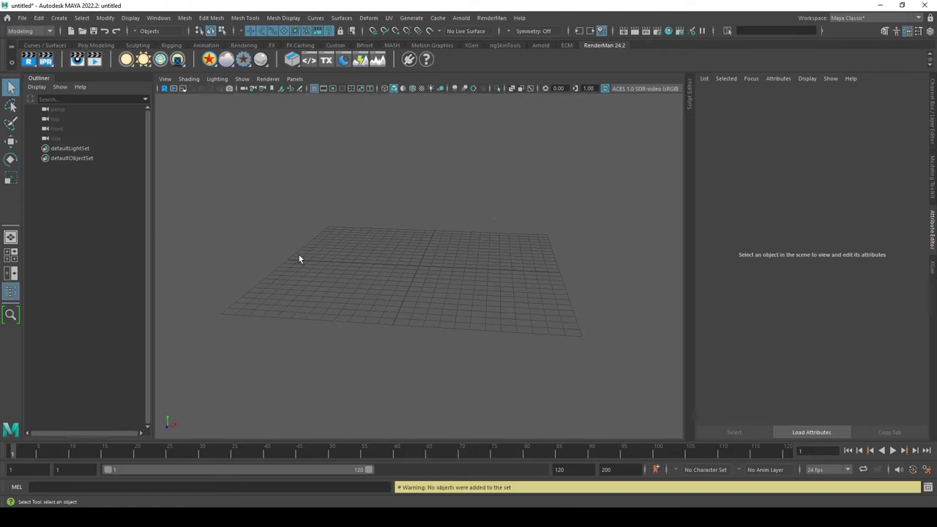
# Set Render Using to RenderMan, review the beauty display's Ci channel under AOVs, then close Render Settings
pyautogui.click(303, 149)
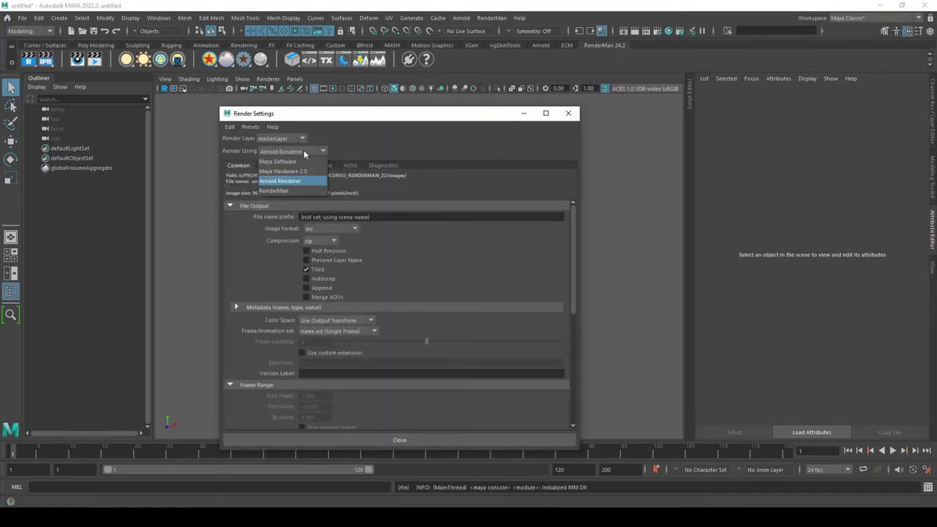
pyautogui.click(292, 190)
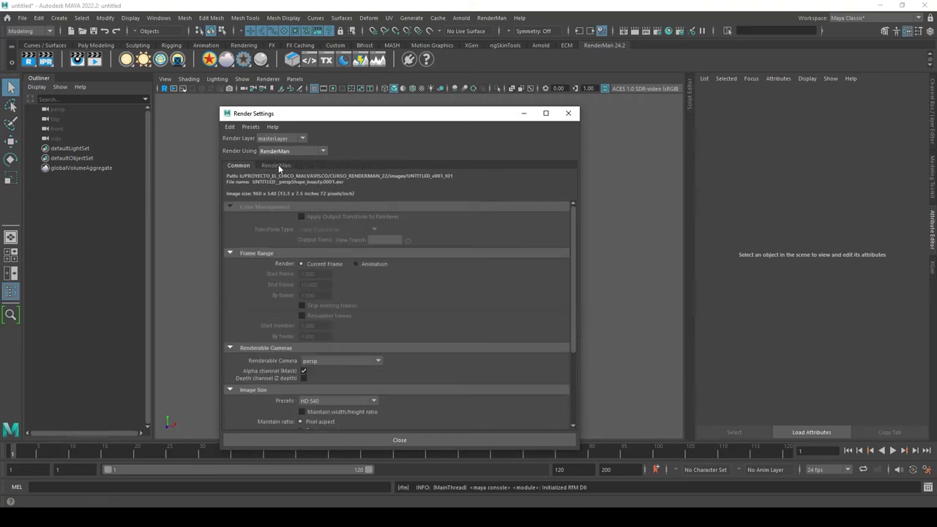
pyautogui.click(267, 166)
pyautogui.click(300, 188)
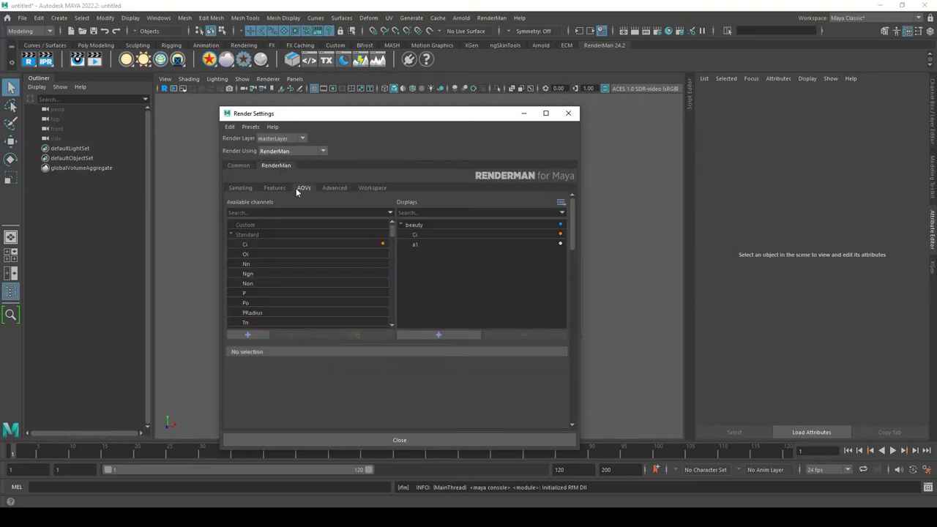
pyautogui.click(418, 234)
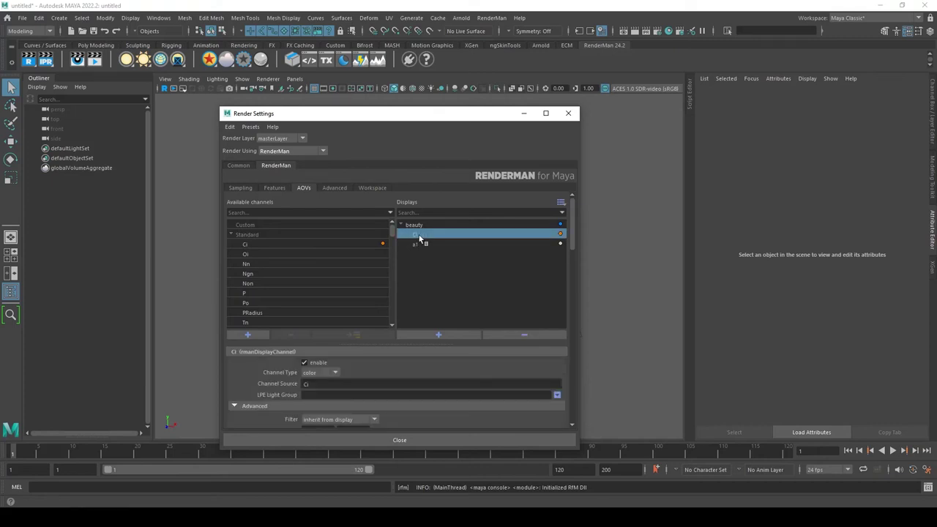
pyautogui.moveTo(420, 239); pyautogui.dragTo(414, 238)
pyautogui.moveTo(424, 117); pyautogui.dragTo(425, 112)
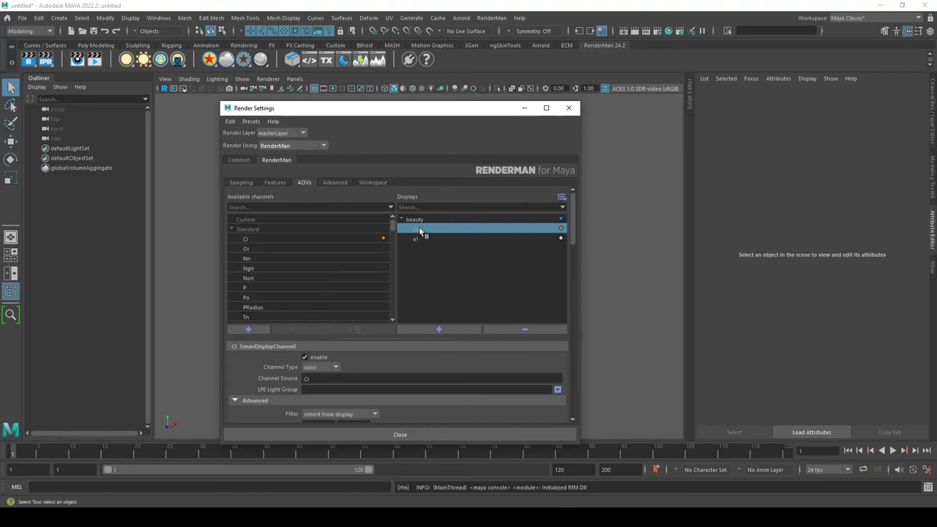
pyautogui.moveTo(422, 229); pyautogui.dragTo(412, 232)
pyautogui.click(570, 108)
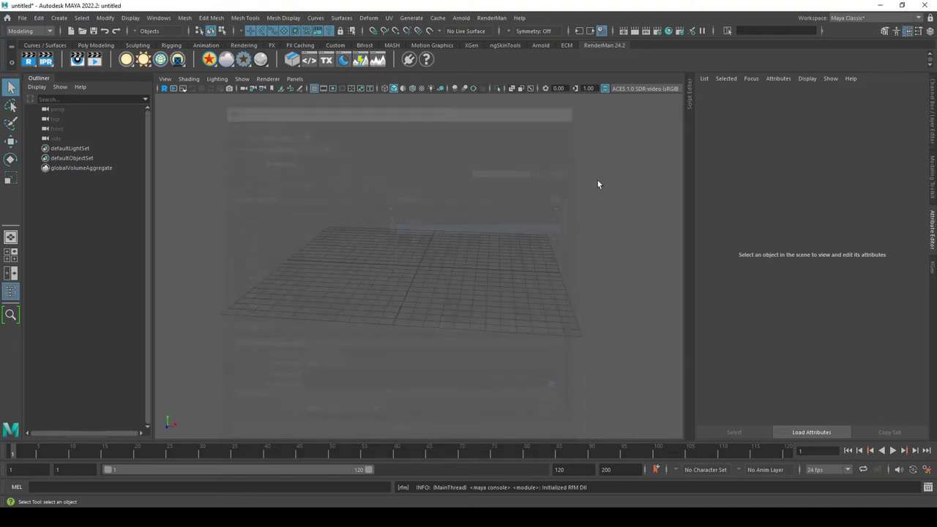
# Open Lego_Ref_02.ma from the scenes/Lego folder
pyautogui.click(22, 18)
pyautogui.click(46, 47)
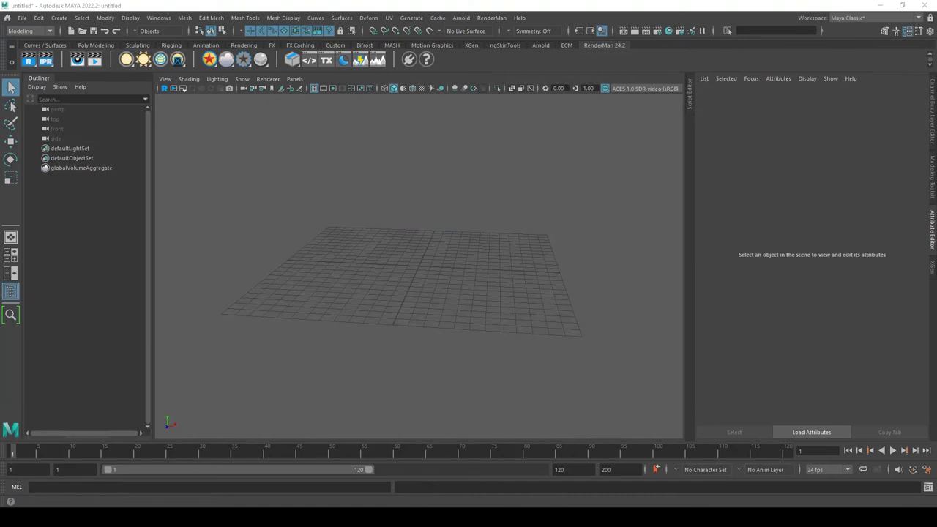
pyautogui.click(507, 173)
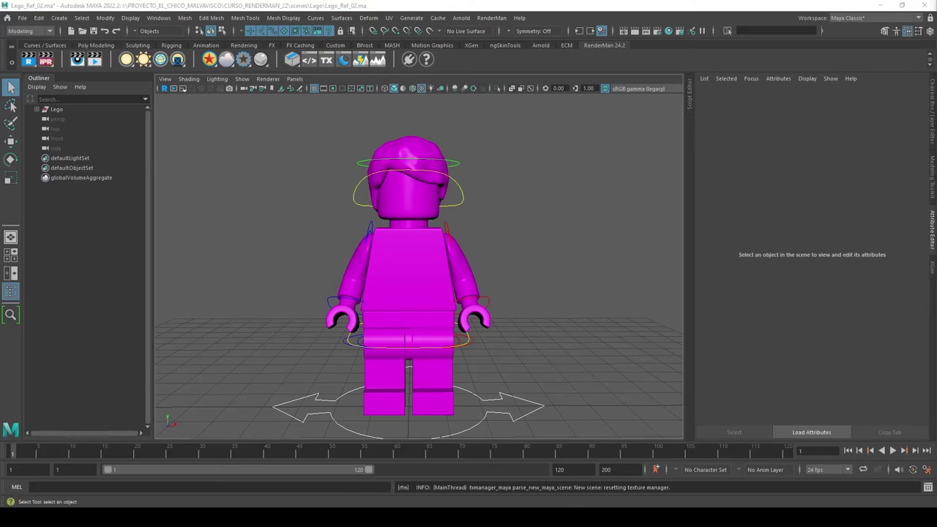
pyautogui.click(672, 31)
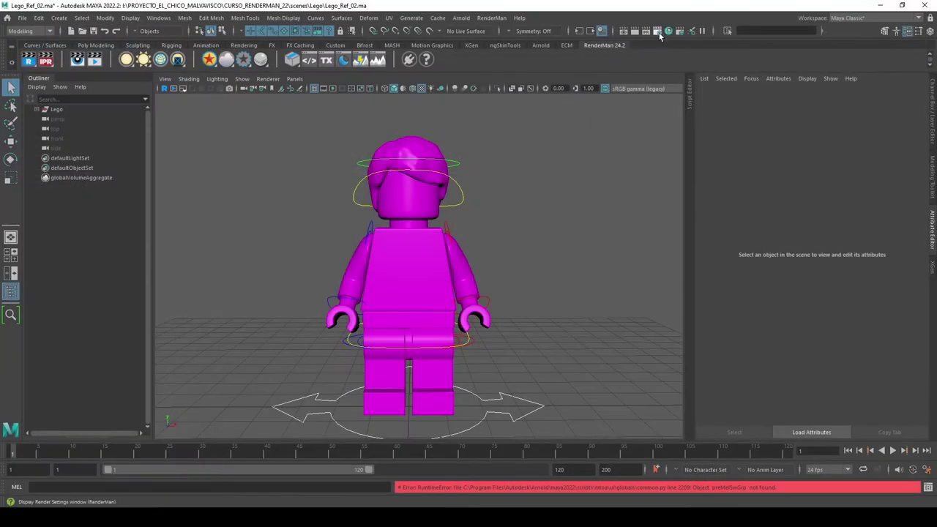
pyautogui.click(657, 30)
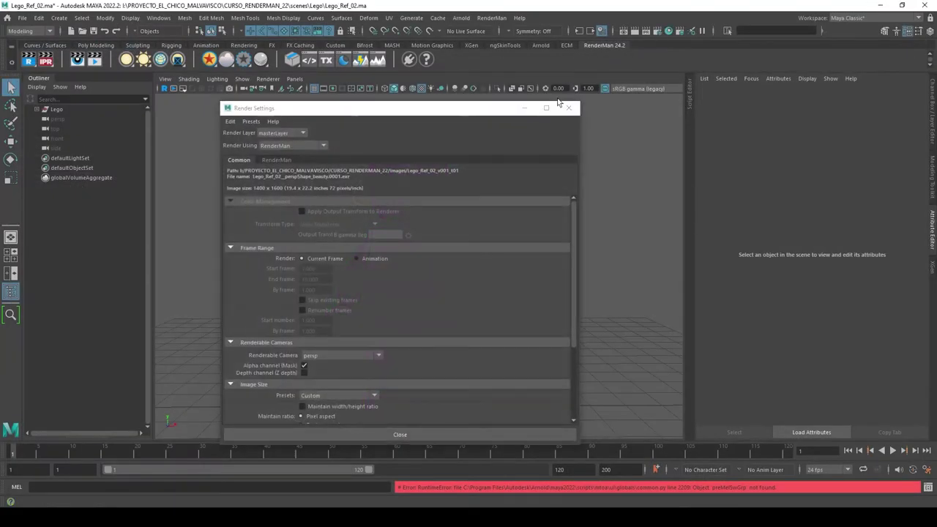
pyautogui.click(281, 161)
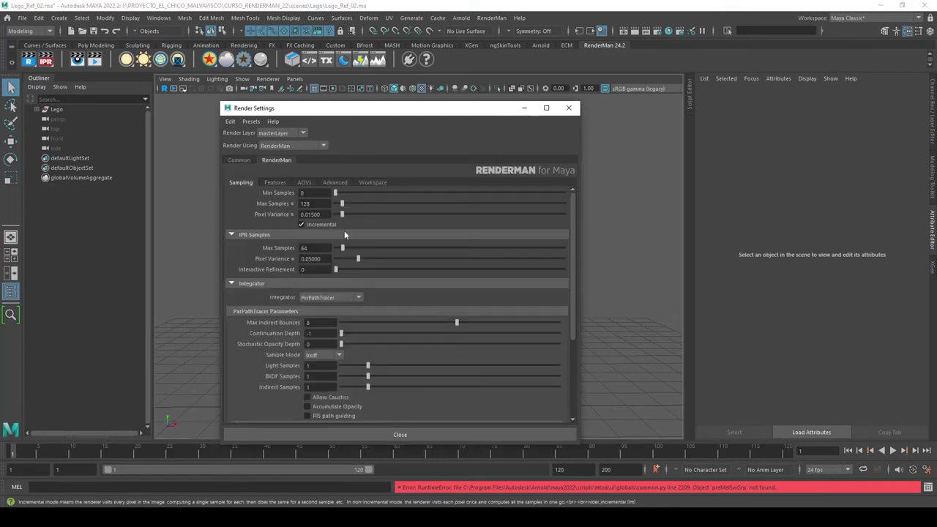
pyautogui.click(305, 183)
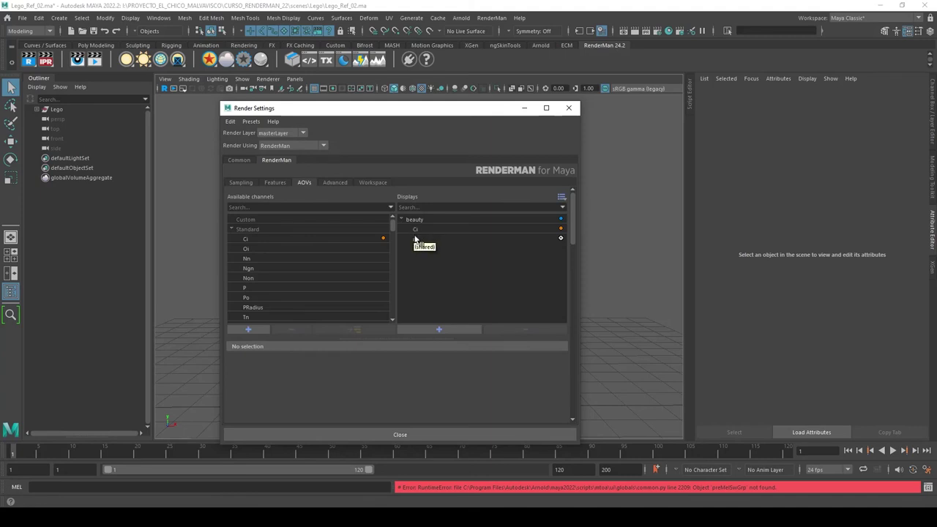
pyautogui.click(567, 108)
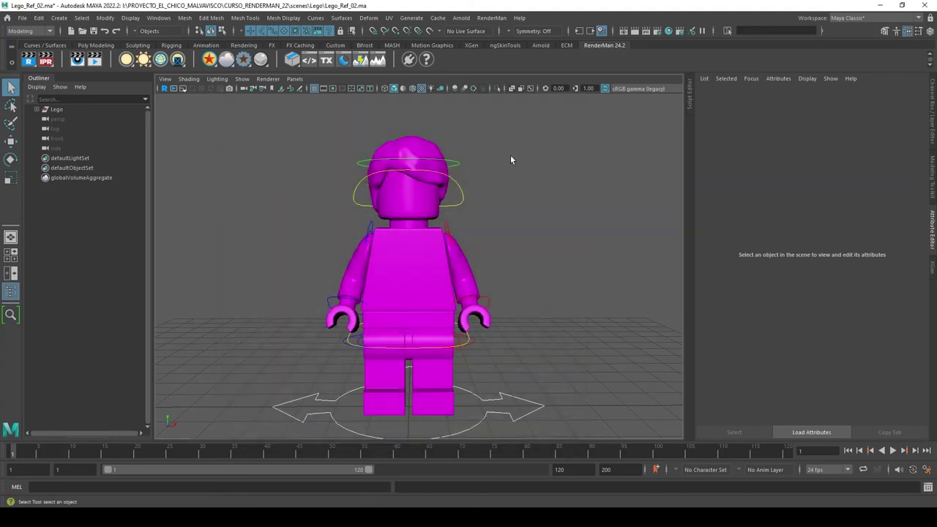
# Start a new scene, discarding unsaved changes to Lego_Ref_02.ma
pyautogui.click(23, 17)
pyautogui.click(40, 36)
pyautogui.click(456, 263)
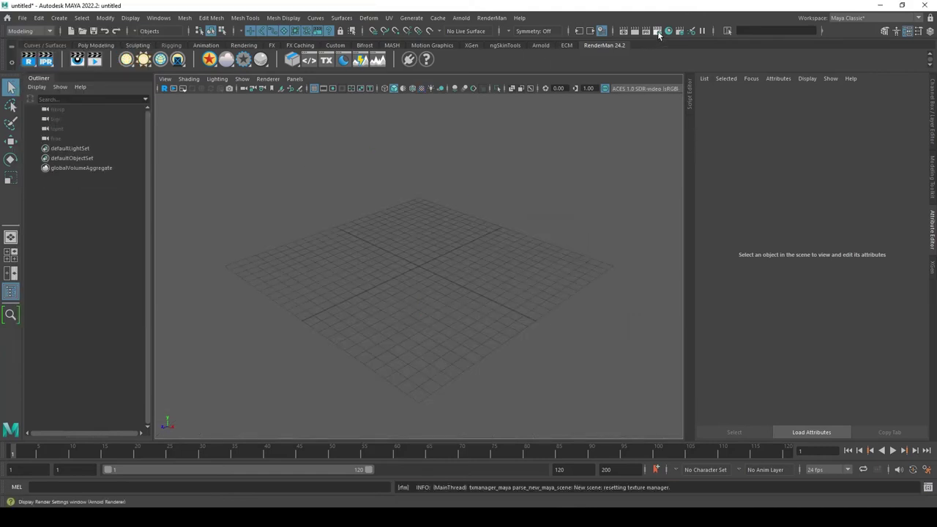
# Switch the renderer to RenderMan in Render Settings and show the AOVs sub-tab
pyautogui.click(657, 31)
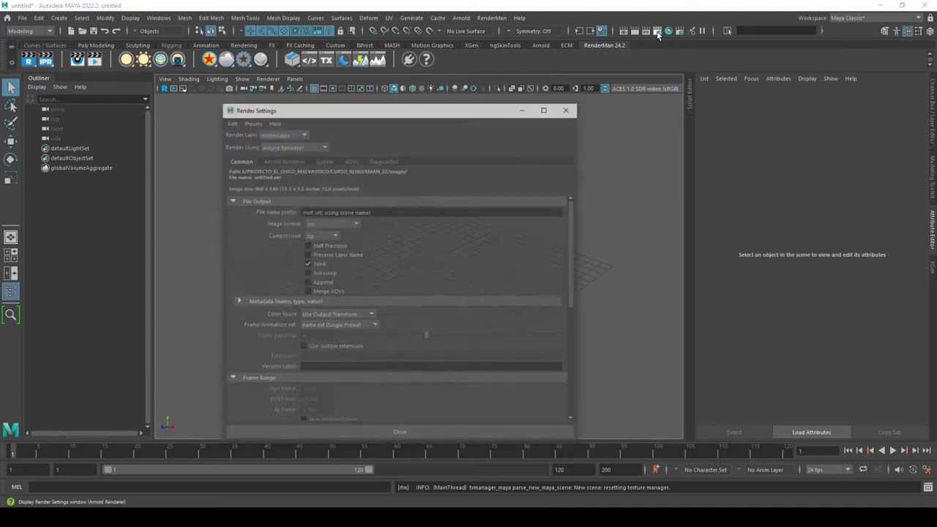
pyautogui.click(322, 145)
pyautogui.click(293, 185)
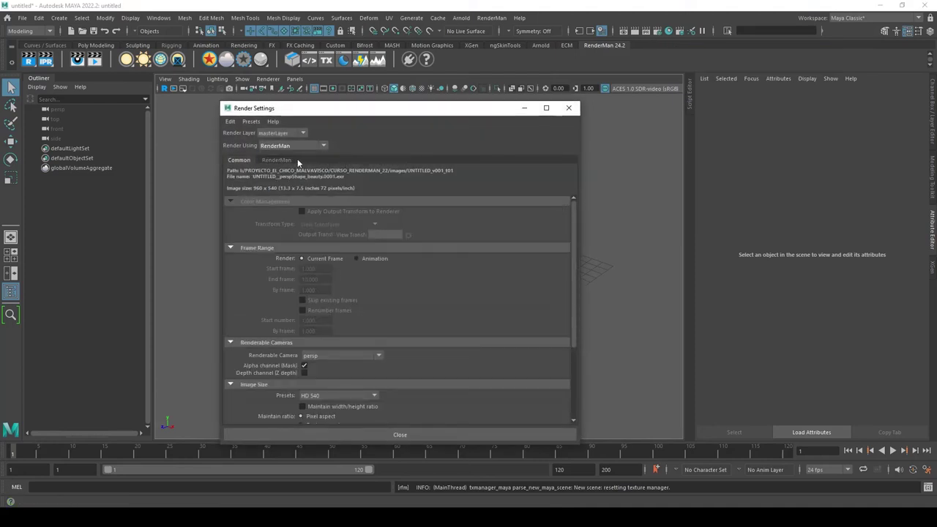
pyautogui.click(278, 161)
pyautogui.click(304, 182)
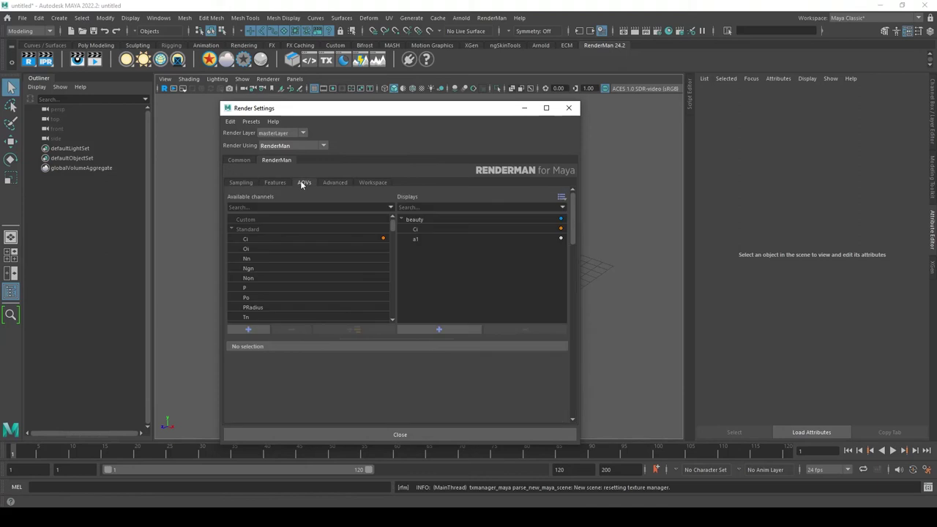
# Reference scenes/Lego/Lego_Ref_02.ma through the Reference Editor using the custom namespace 'Lego'
pyautogui.moveTo(401, 107); pyautogui.dragTo(702, 108)
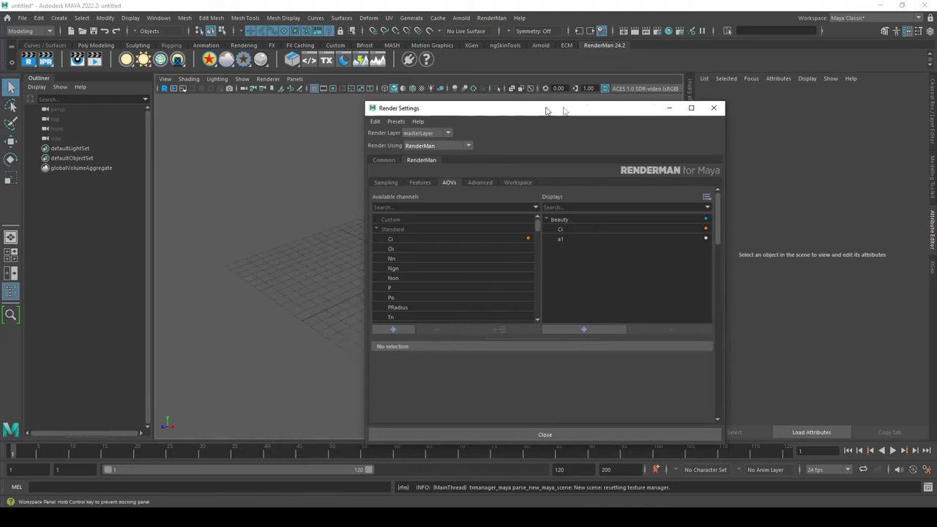
pyautogui.click(23, 18)
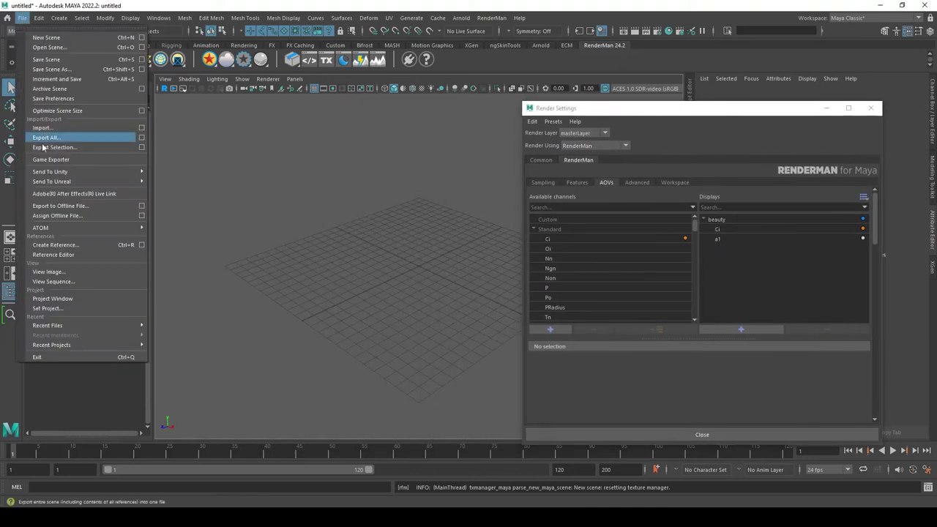
pyautogui.click(61, 257)
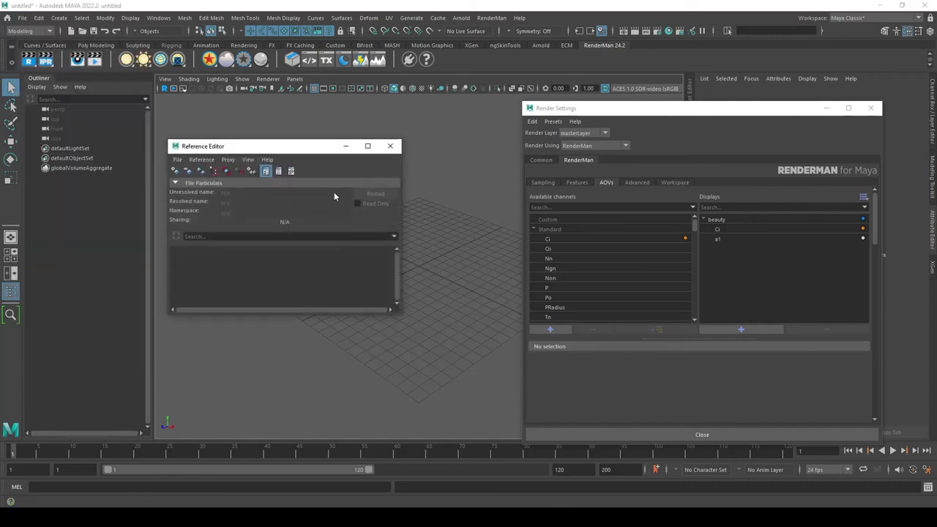
pyautogui.click(174, 171)
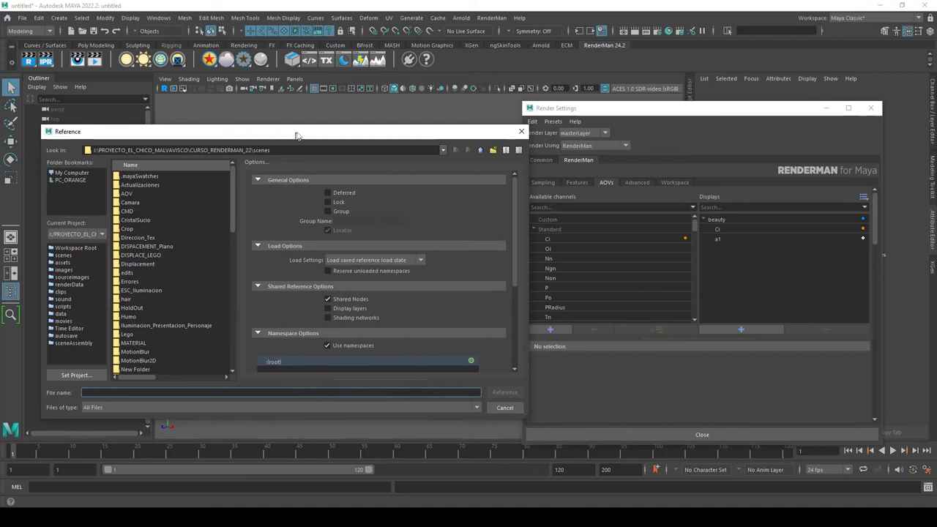
pyautogui.doubleClick(132, 333)
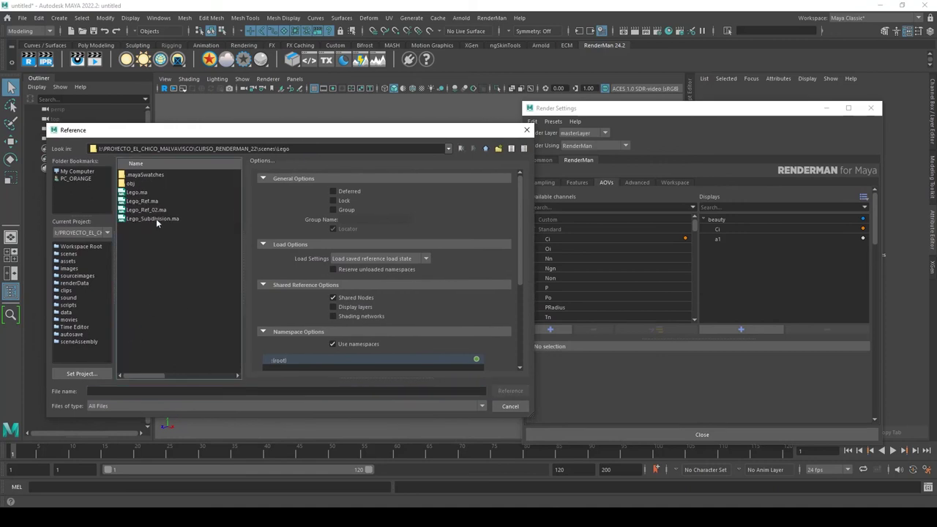
pyautogui.click(150, 210)
pyautogui.scroll(-2, 507, 331)
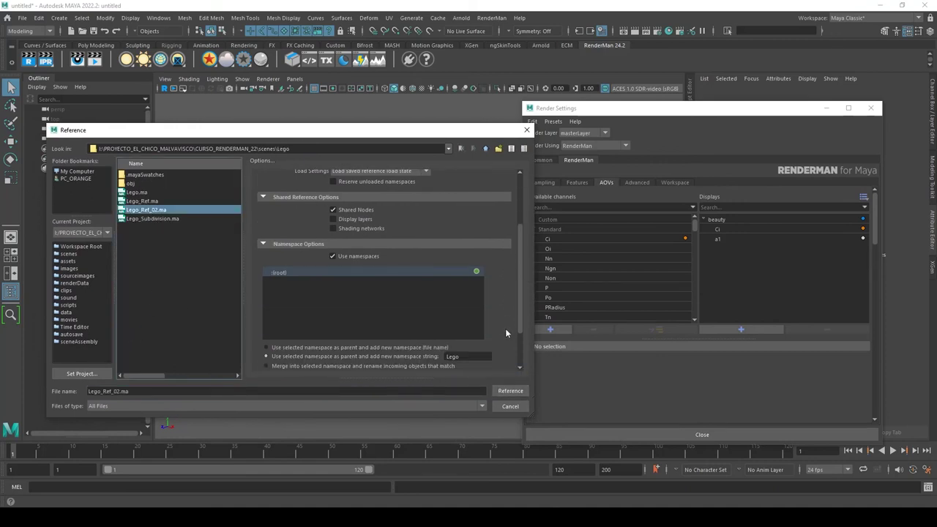
pyautogui.scroll(-3, 505, 328)
pyautogui.click(392, 330)
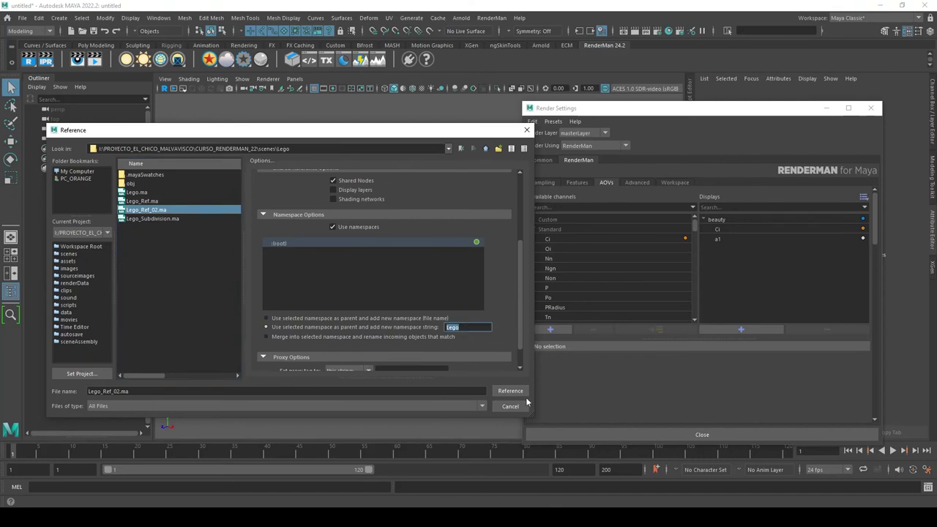
pyautogui.click(510, 391)
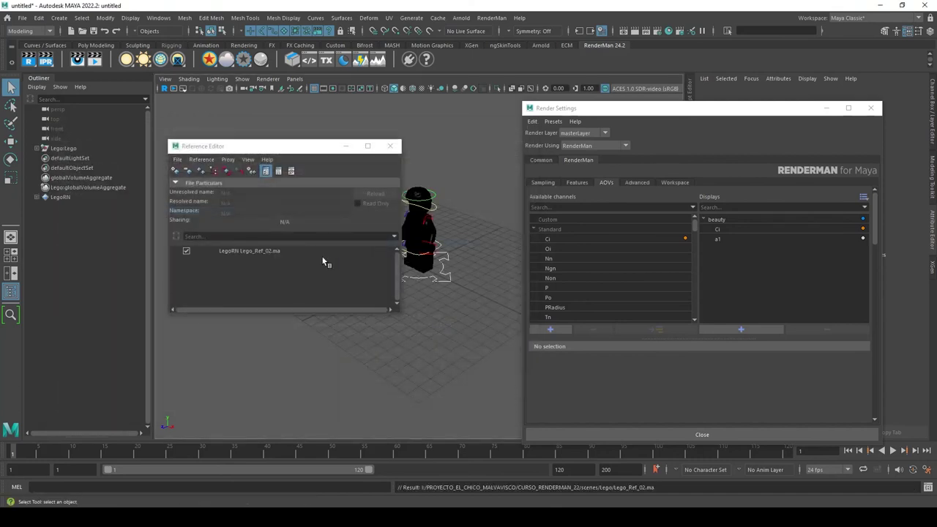
# Remove the Ci and a1 channels from the beauty display
pyautogui.click(722, 229)
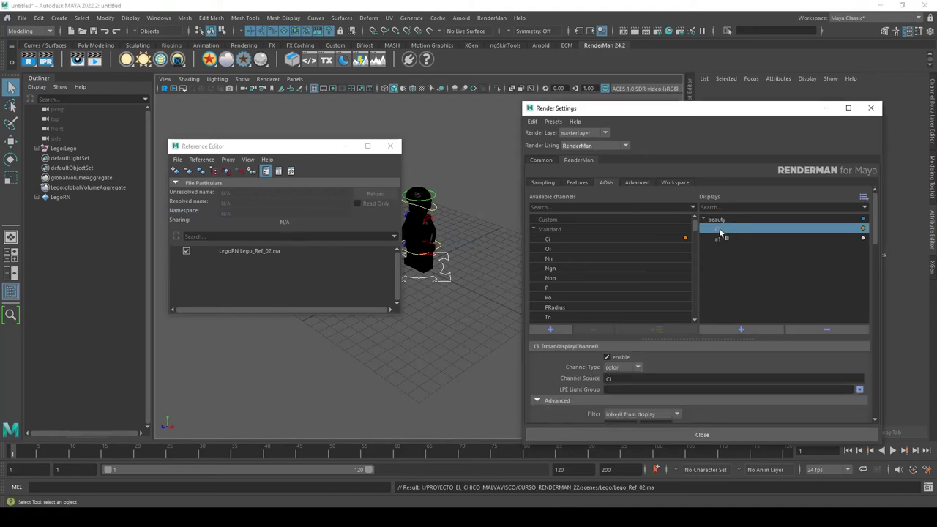
pyautogui.moveTo(723, 228); pyautogui.dragTo(423, 190)
pyautogui.click(423, 190)
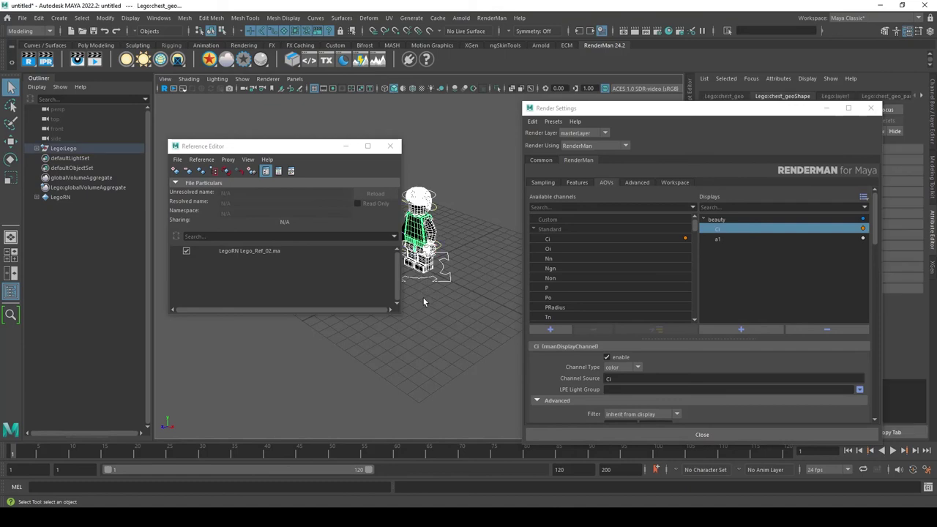
pyautogui.moveTo(711, 233); pyautogui.dragTo(725, 231)
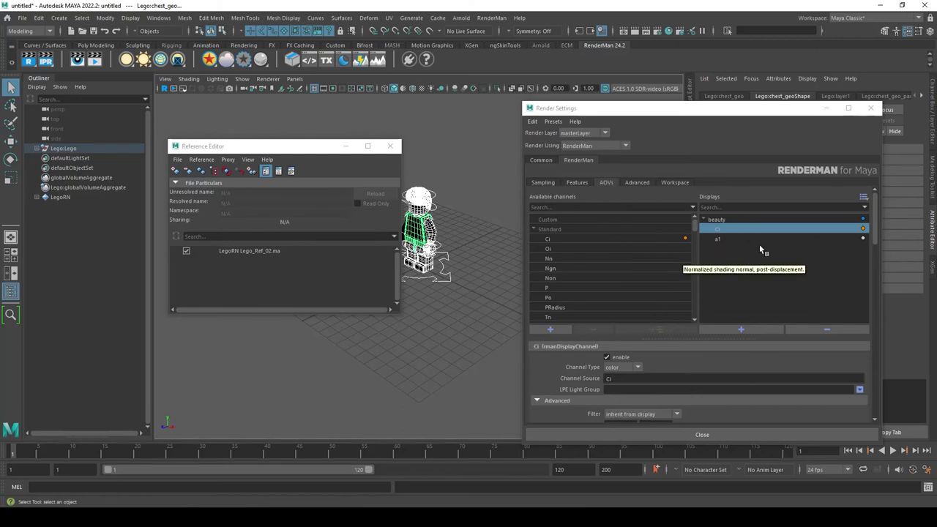
pyautogui.click(810, 326)
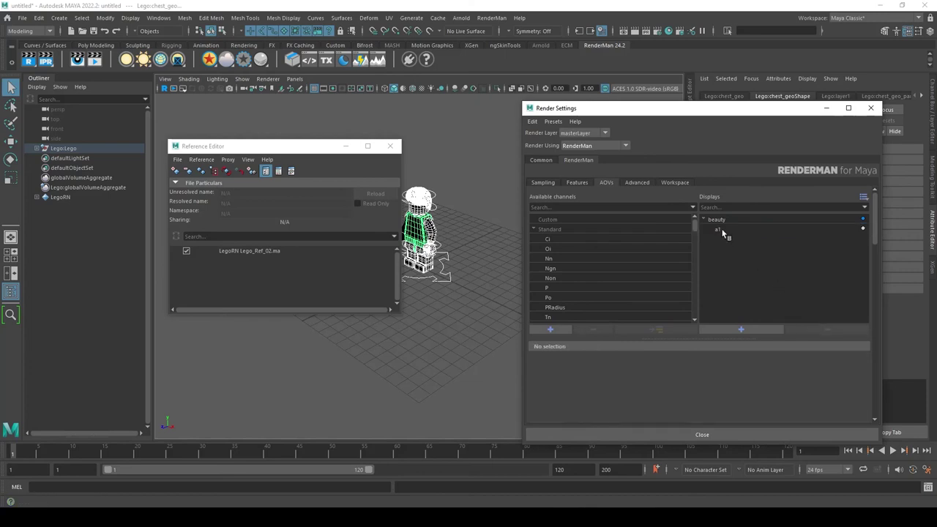
pyautogui.click(818, 329)
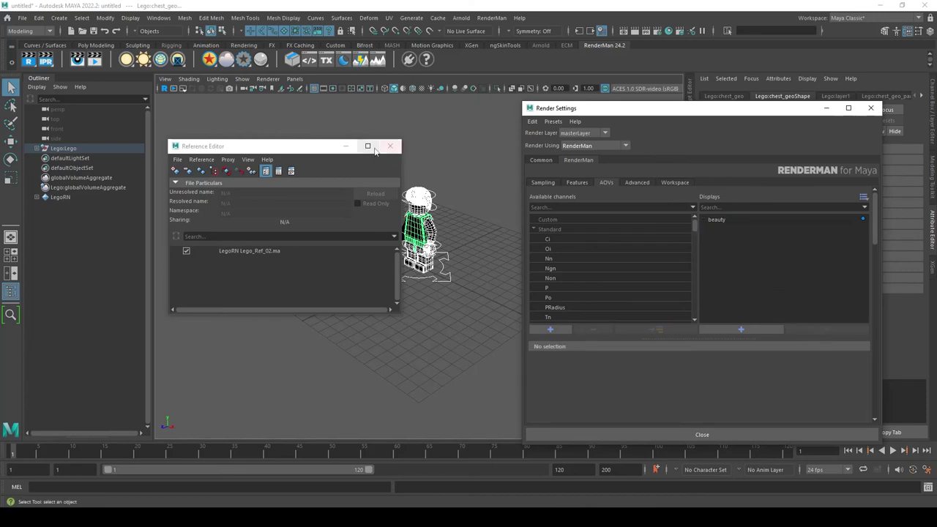
# Try a RenderMan viewport render, dismiss the 'it' error, and re-add Ci to beauty
pyautogui.click(29, 60)
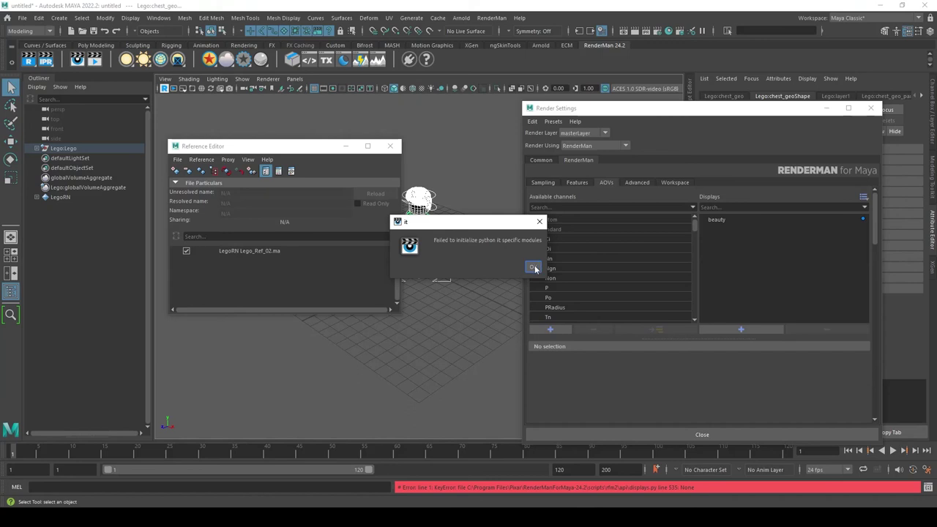
pyautogui.click(533, 267)
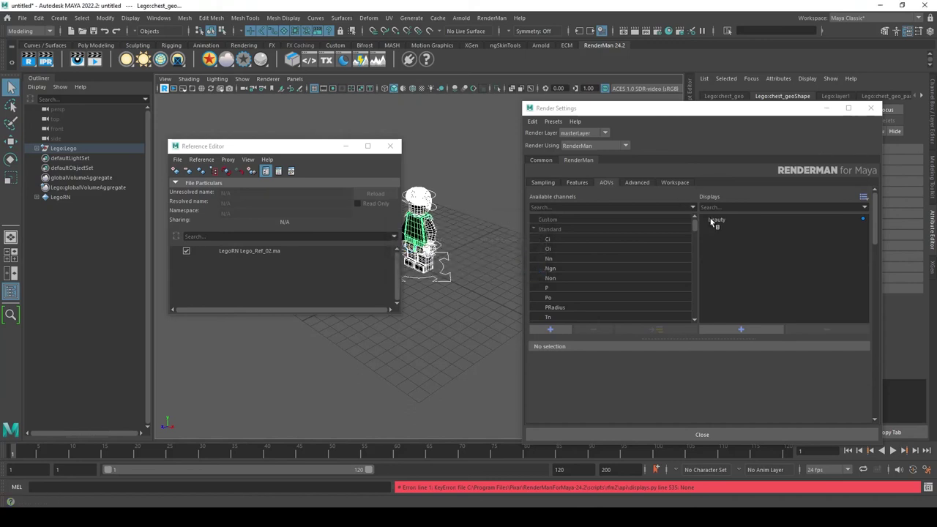
pyautogui.click(713, 221)
pyautogui.doubleClick(541, 239)
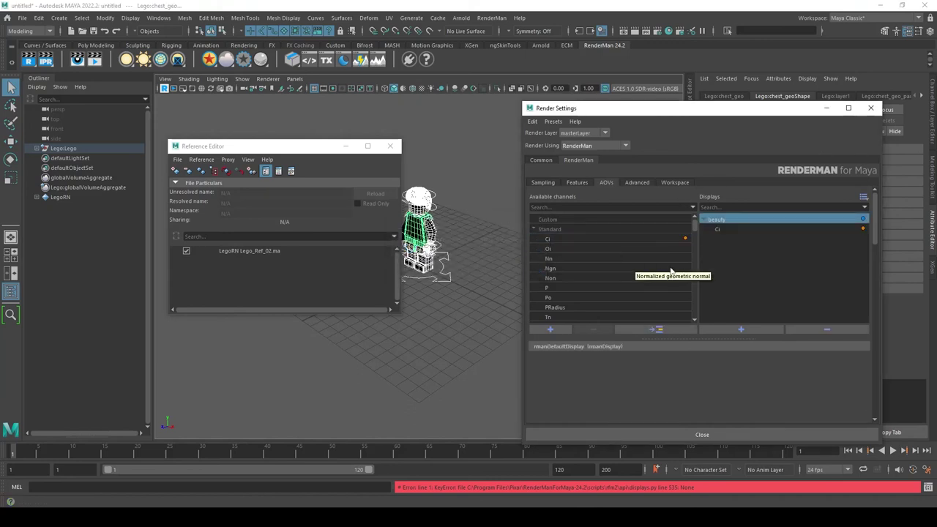
pyautogui.scroll(-2, 589, 285)
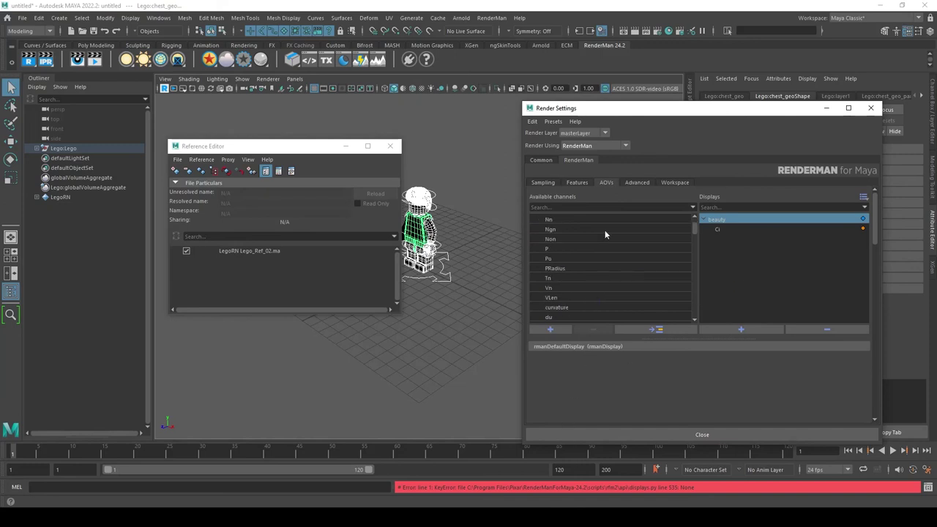
# Run the interactive RenderMan viewport render and check the Lego_Ref_02.ma reference under namespace 'Lego'
pyautogui.click(165, 88)
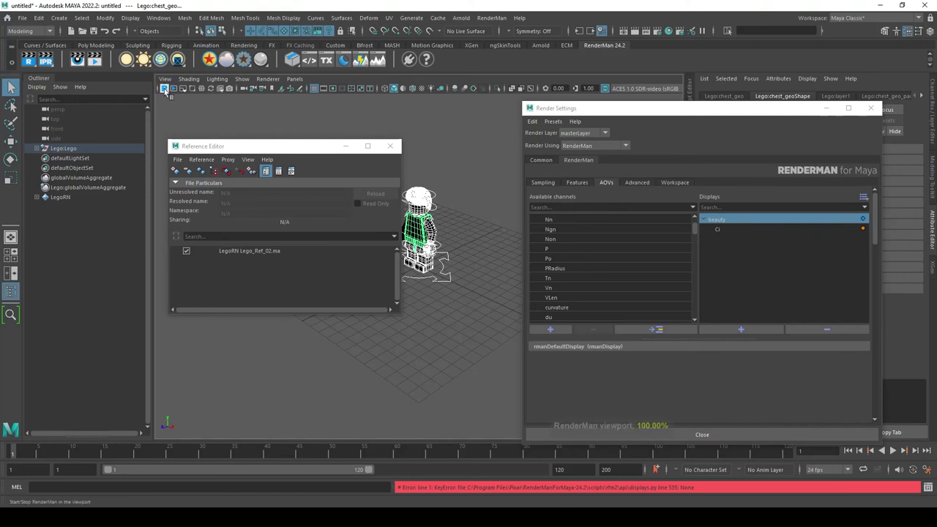
pyautogui.click(739, 230)
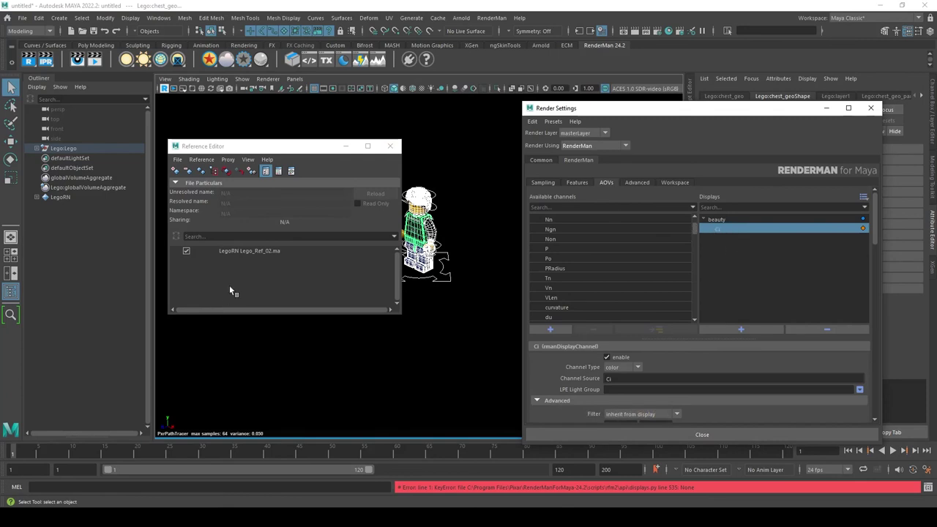
pyautogui.click(267, 250)
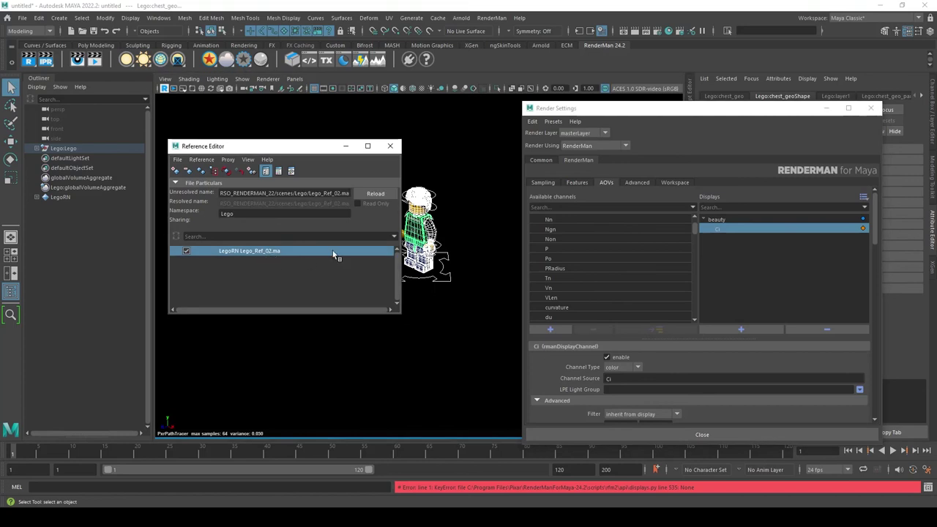
pyautogui.doubleClick(251, 213)
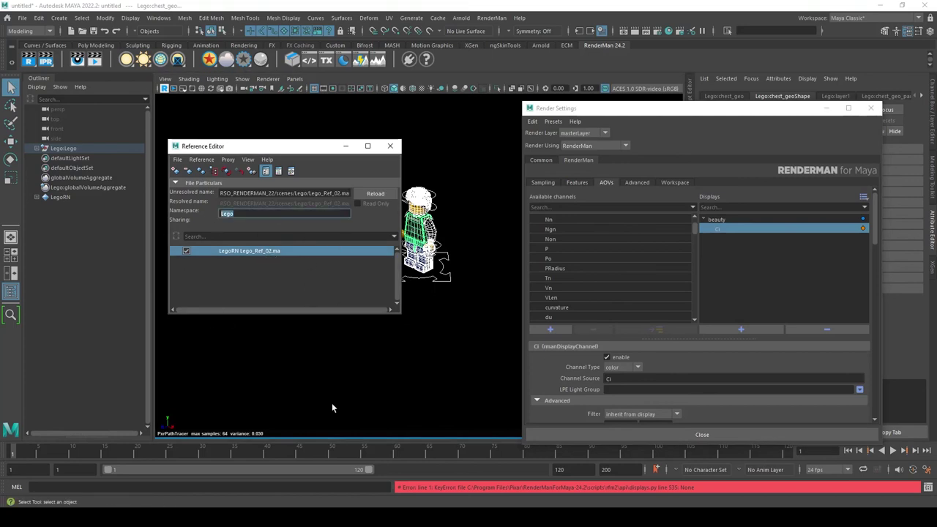
pyautogui.click(449, 387)
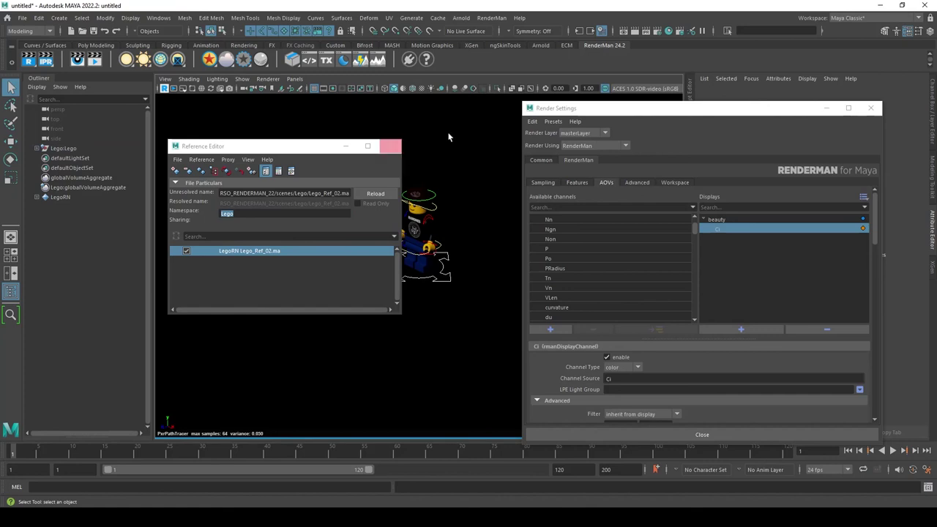
pyautogui.click(167, 89)
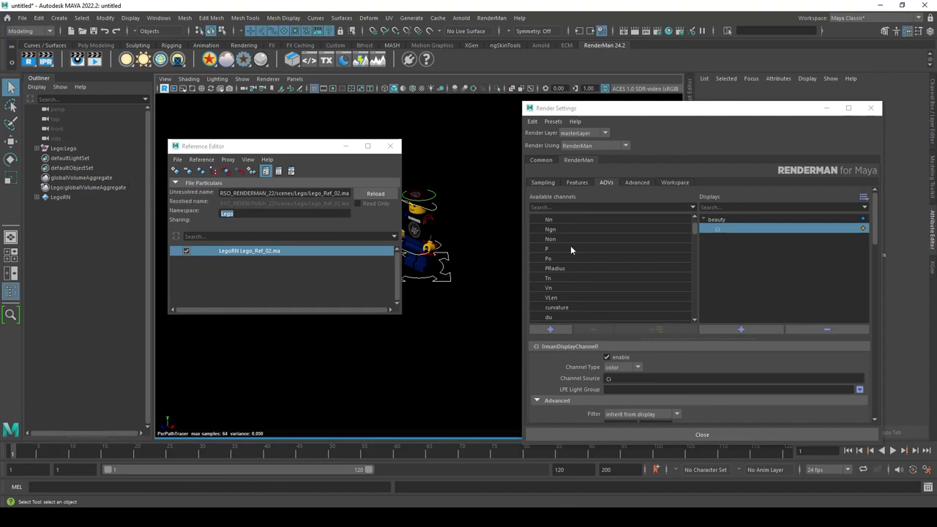
pyautogui.click(226, 219)
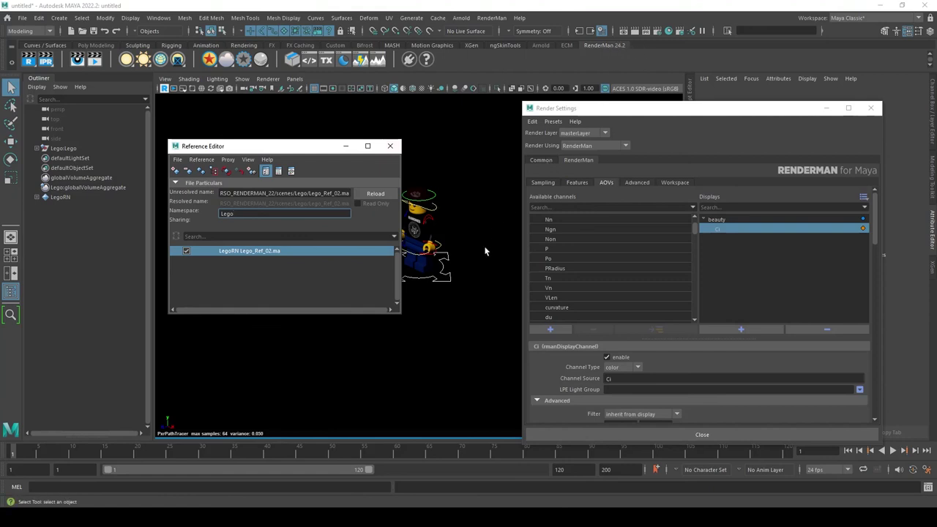
pyautogui.doubleClick(256, 212)
pyautogui.click(728, 232)
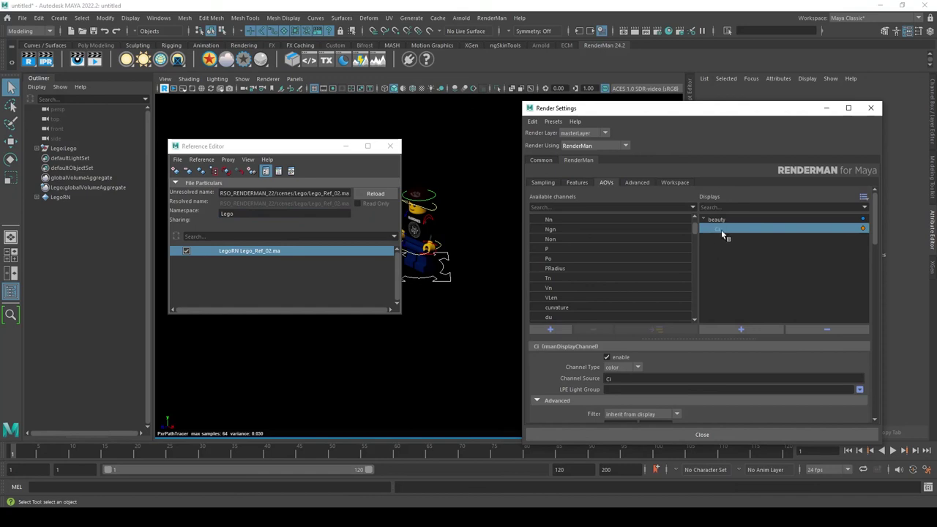